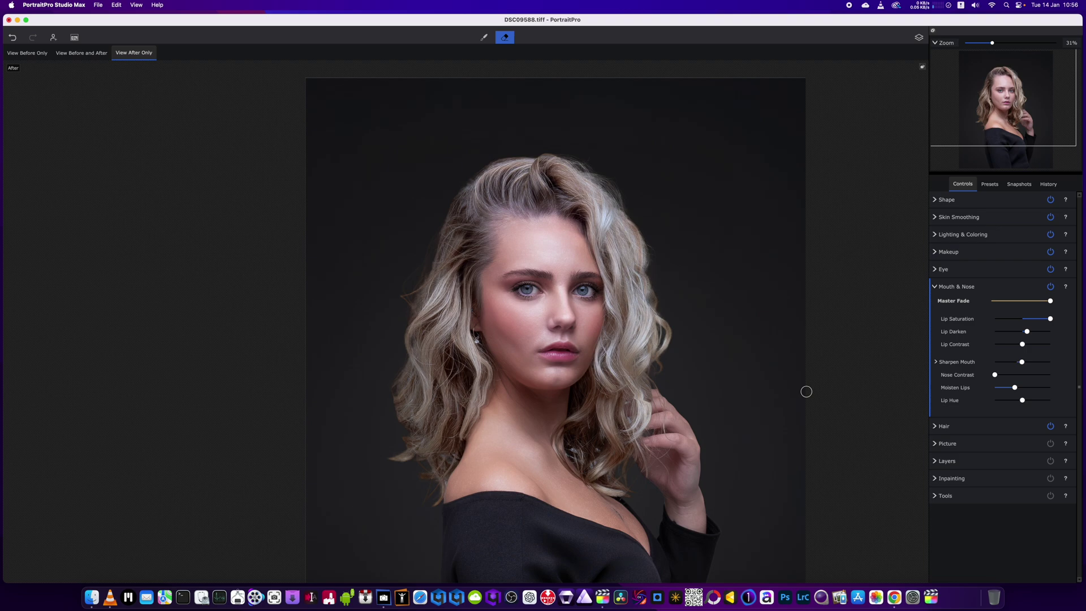
Scroll over the DSC09588.tiff portrait while the version 24.3 About window is shown
{"action": "scroll", "coordinate": [741, 382], "scroll_direction": "down", "scroll_amount": 2}
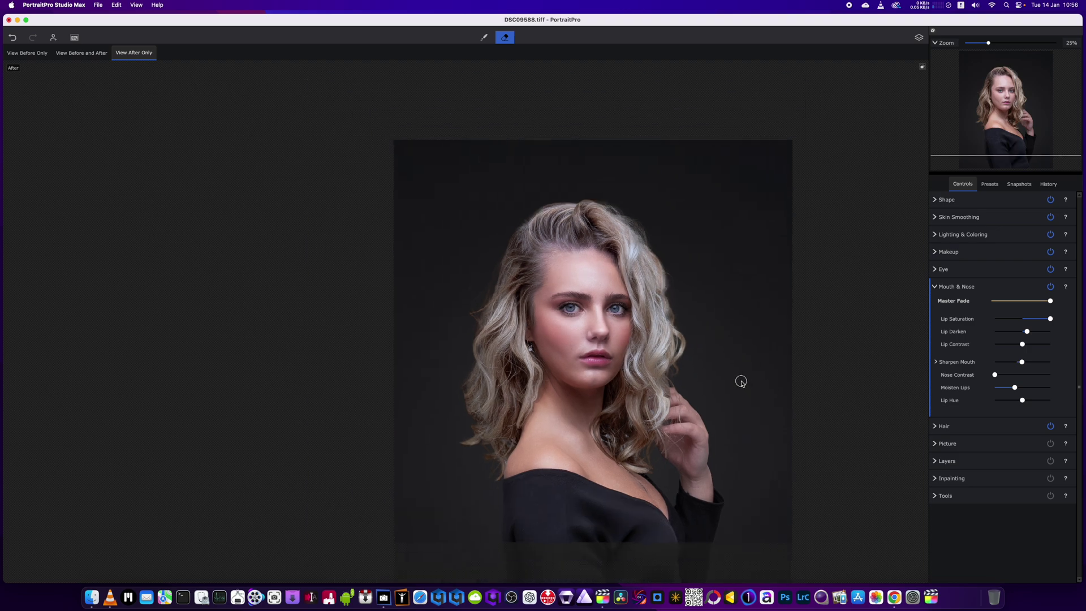
{"action": "scroll", "coordinate": [741, 381], "scroll_direction": "up", "scroll_amount": 1}
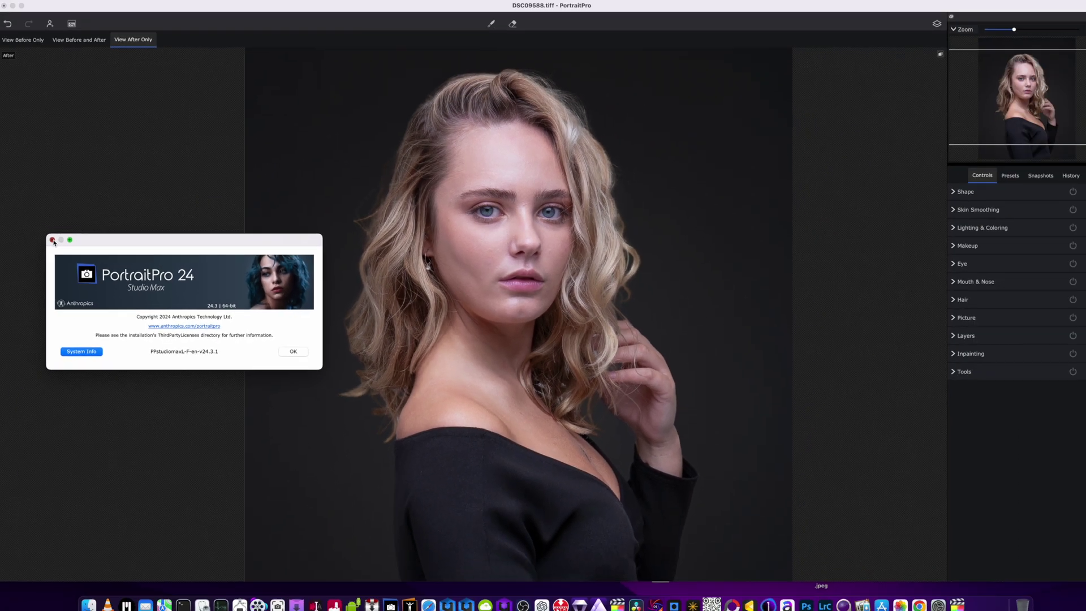
Close the PortraitPro 24 Studio Max About window
{"action": "left_click", "coordinate": [356, 365]}
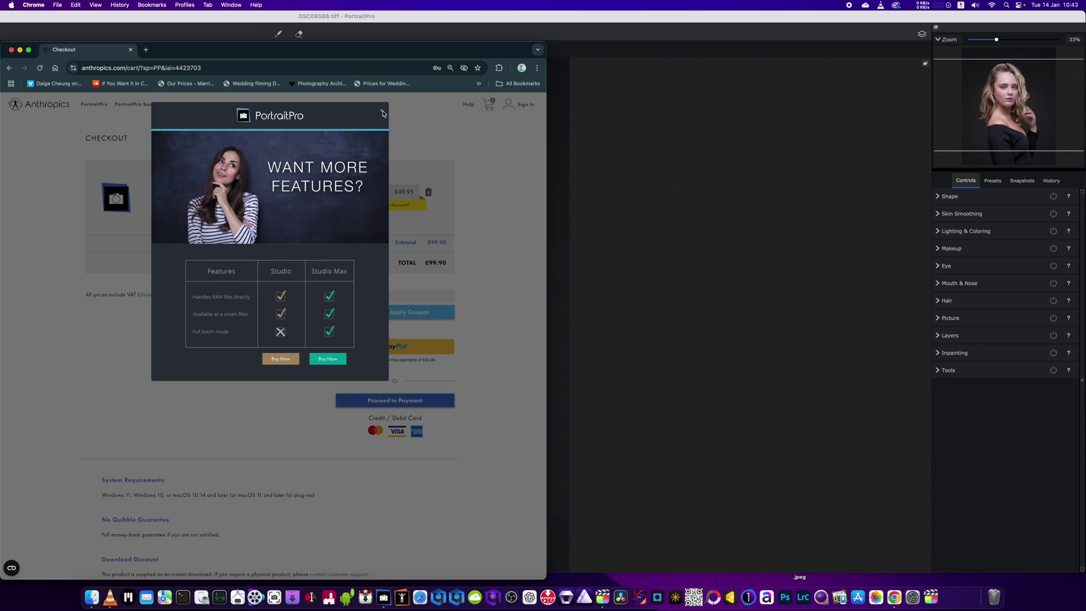
Dismiss the upgrade popup and update the PortraitPro 24 cart quantity to 1
{"action": "left_click", "coordinate": [382, 110]}
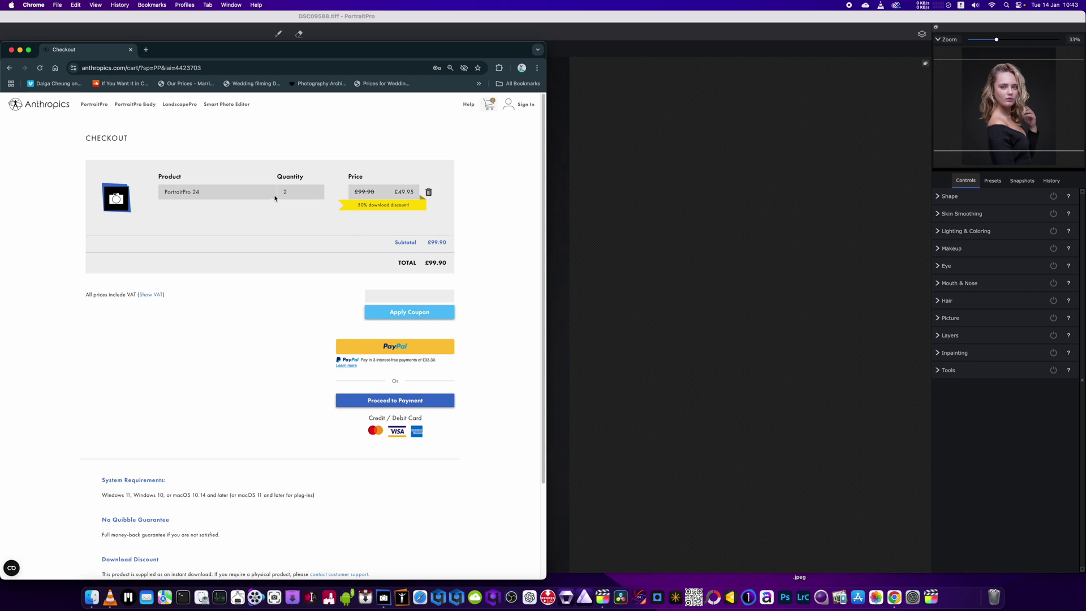
{"action": "left_click", "coordinate": [316, 193]}
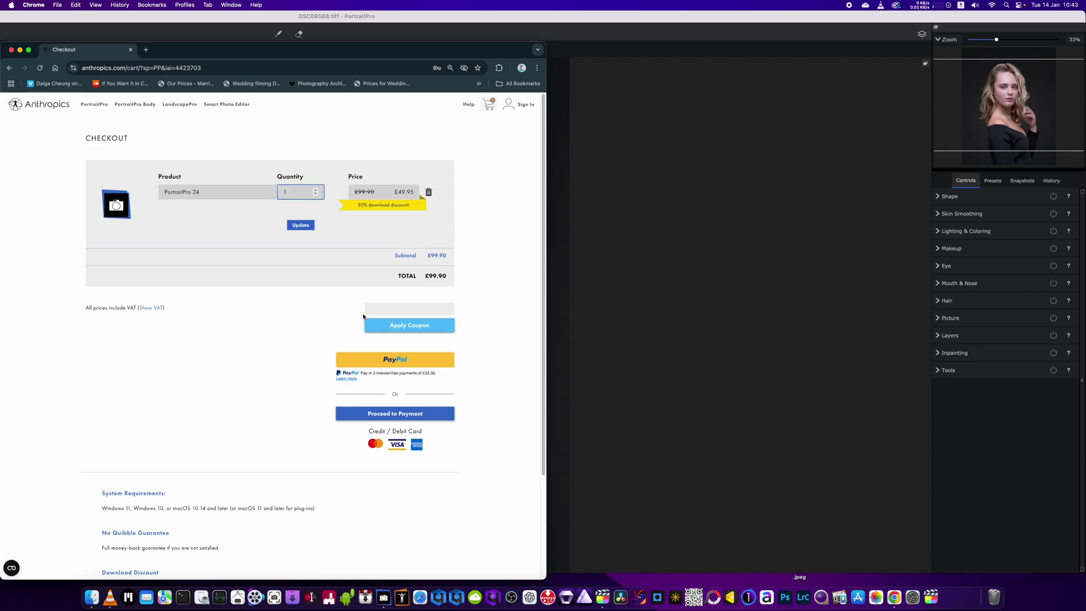
{"action": "left_click", "coordinate": [300, 225]}
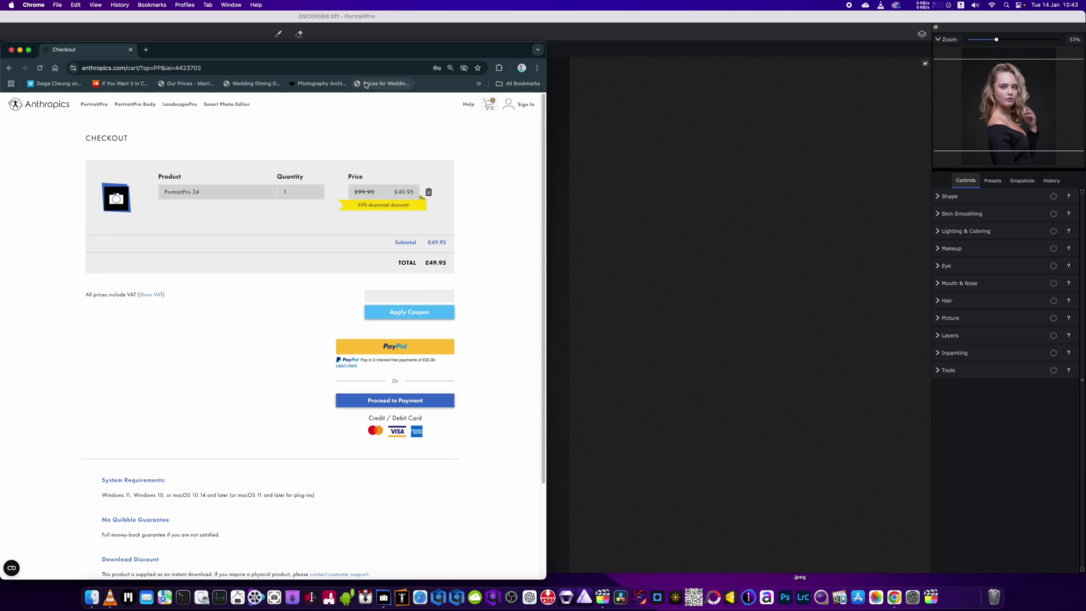
{"action": "left_click_drag", "start_coordinate": [271, 50], "coordinate": [514, 43]}
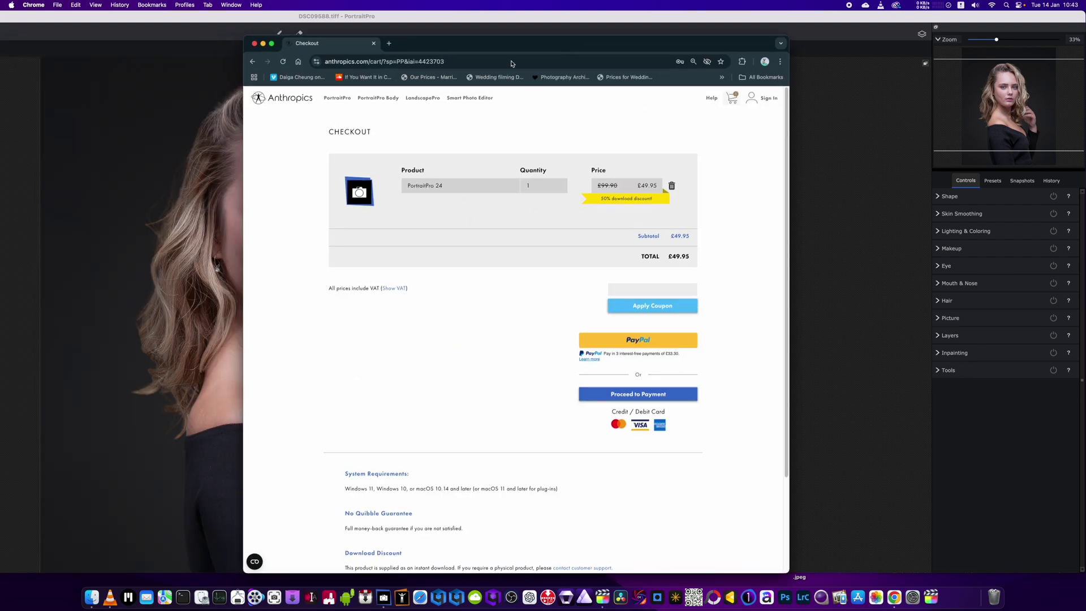
Close the Chrome checkout window to return to the portrait
{"action": "left_click", "coordinate": [254, 43]}
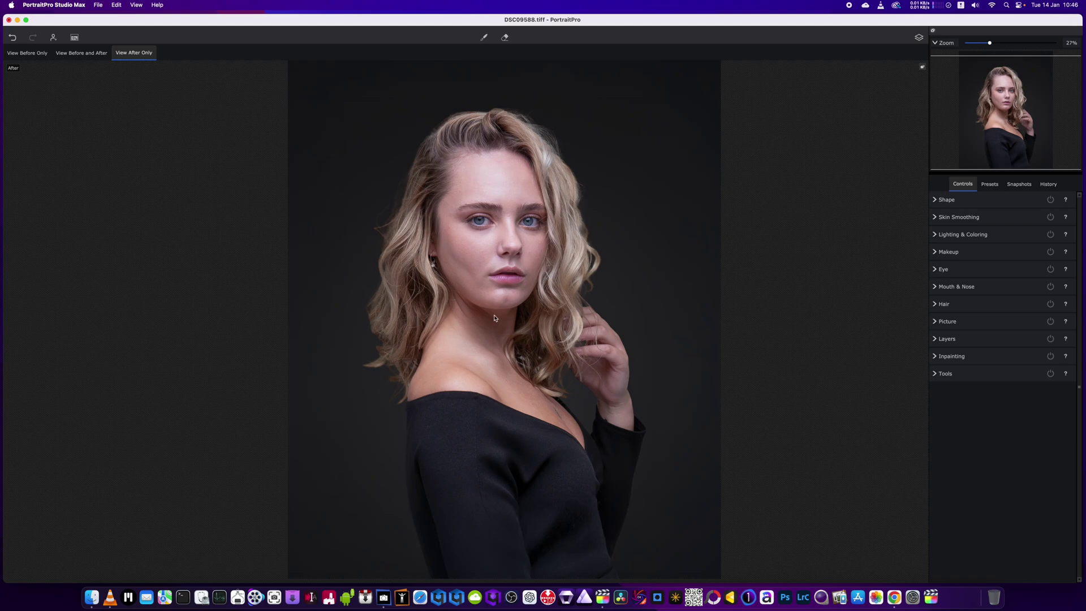
Zoom the portrait, compare Before and After, then return to After Only view
{"action": "scroll", "coordinate": [495, 318], "scroll_direction": "up", "scroll_amount": 1}
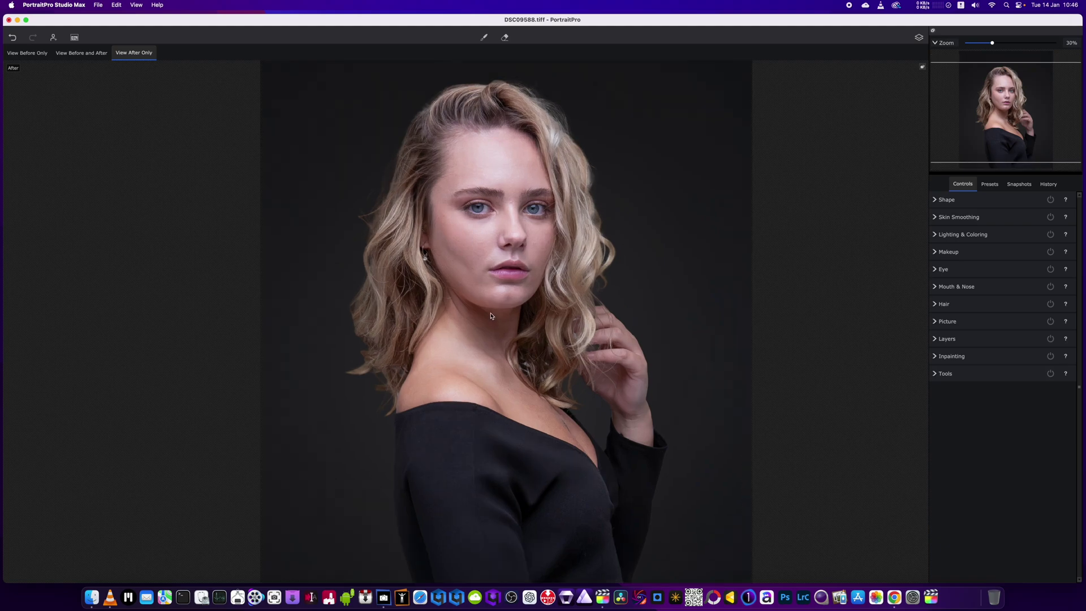
{"action": "scroll", "coordinate": [483, 263], "scroll_direction": "up", "scroll_amount": 5}
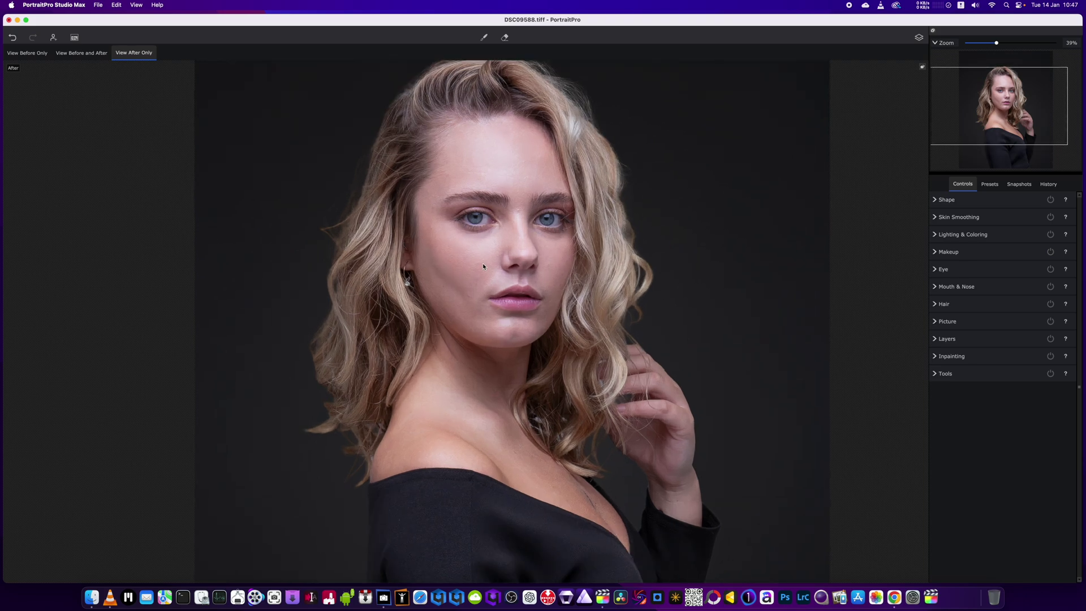
{"action": "scroll", "coordinate": [488, 308], "scroll_direction": "down", "scroll_amount": 1}
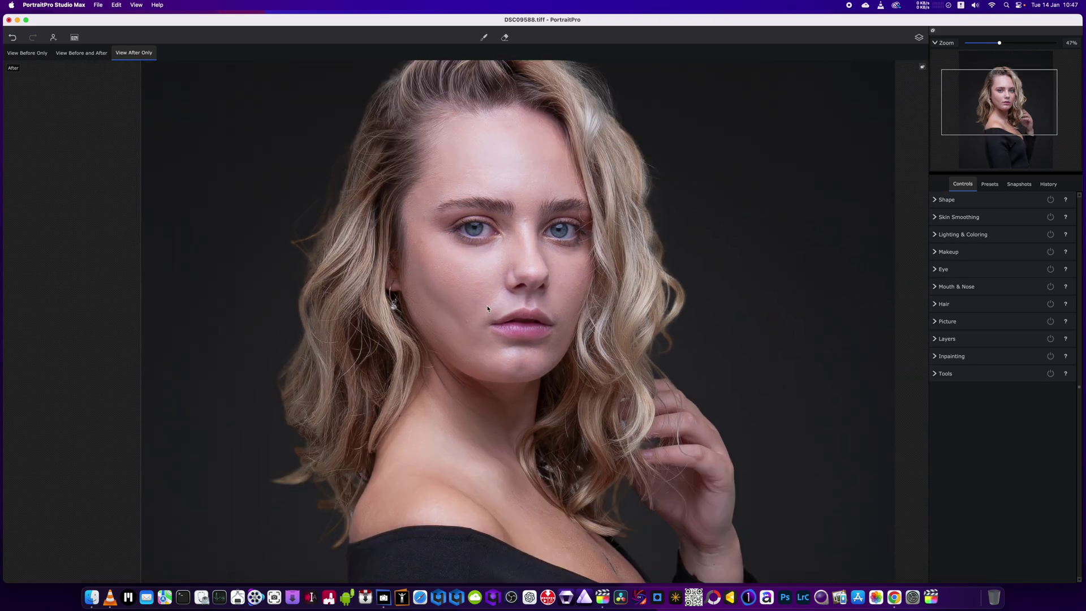
{"action": "left_click", "coordinate": [73, 57]}
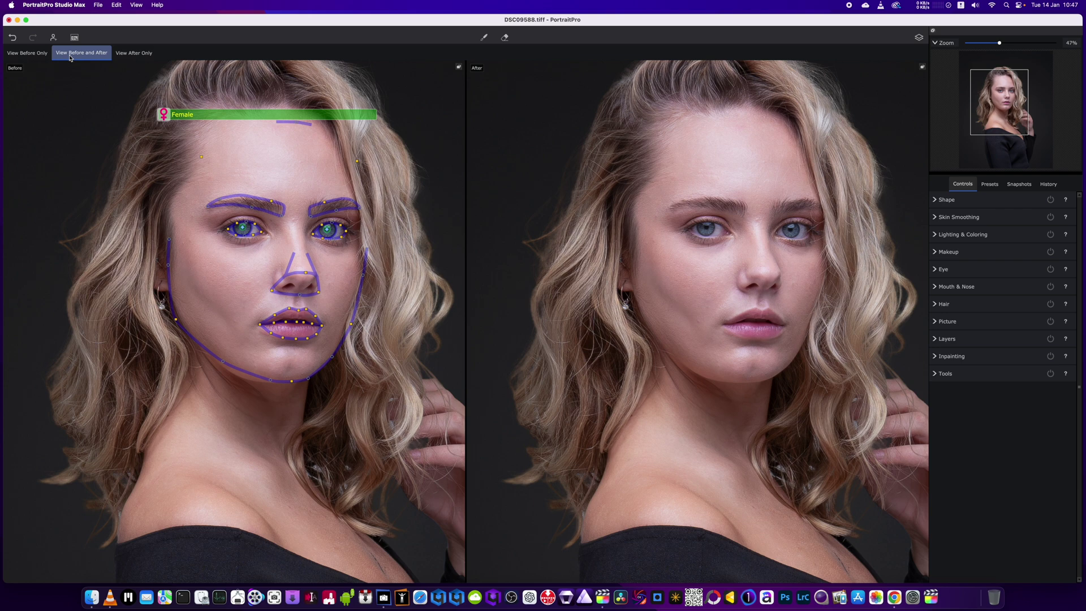
{"action": "left_click", "coordinate": [133, 53]}
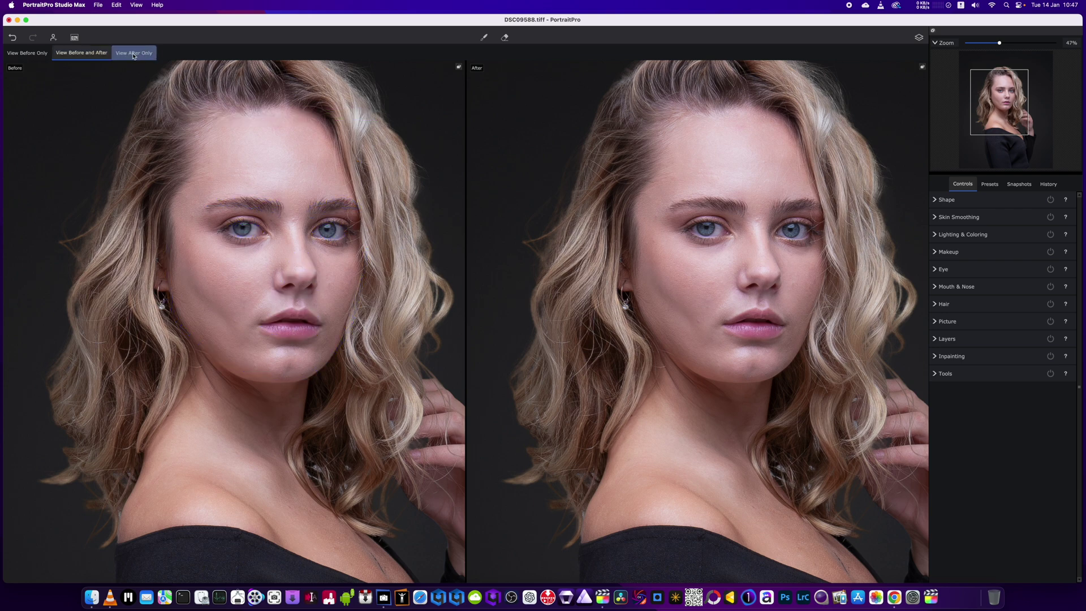
{"action": "left_click", "coordinate": [134, 54]}
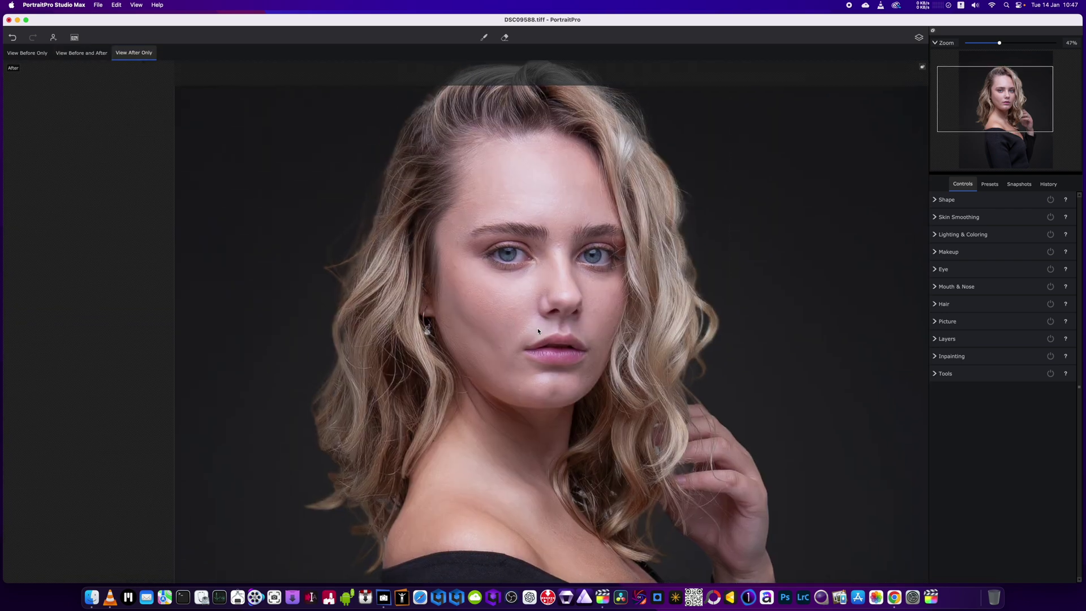
{"action": "scroll", "coordinate": [538, 331], "scroll_direction": "down", "scroll_amount": 3}
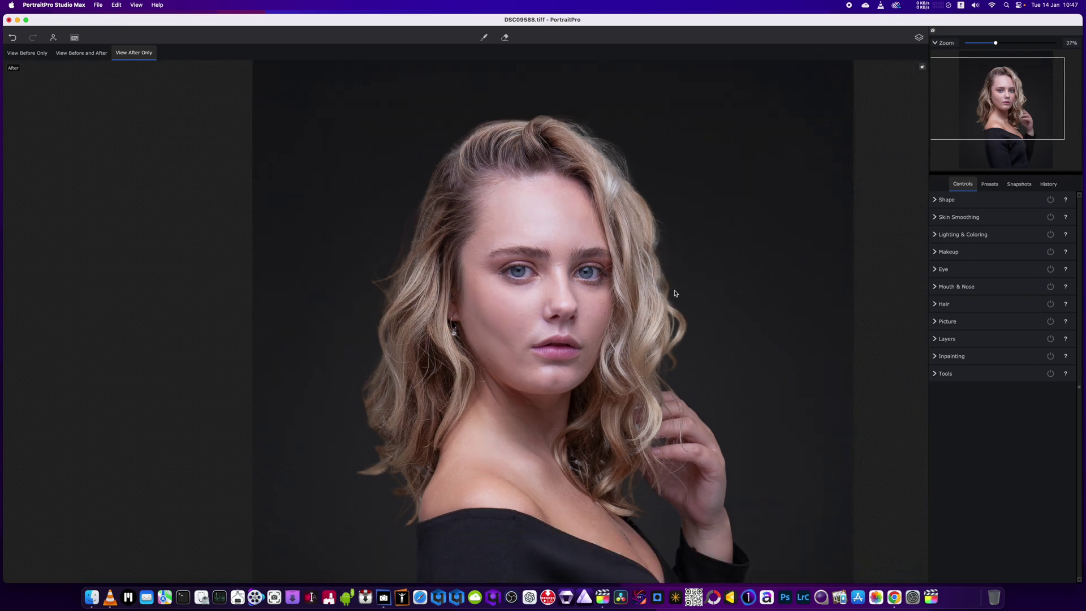
{"action": "scroll", "coordinate": [673, 293], "scroll_direction": "up", "scroll_amount": 1}
{"action": "scroll", "coordinate": [645, 306], "scroll_direction": "down", "scroll_amount": 1}
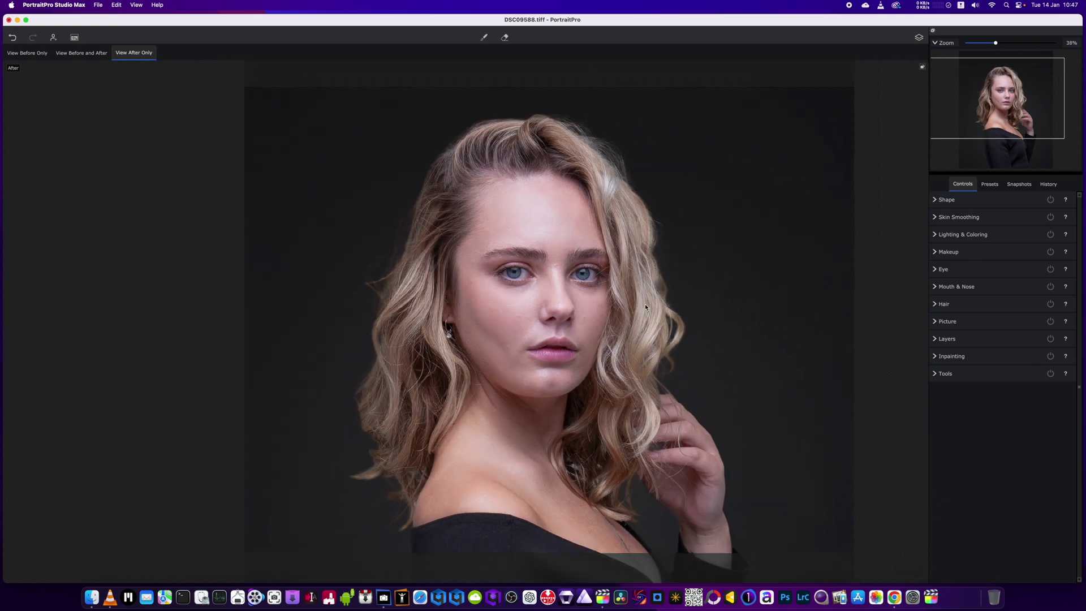
Open the Shape controls and slim the jaw to 17 under Face Shape
{"action": "left_click", "coordinate": [946, 199]}
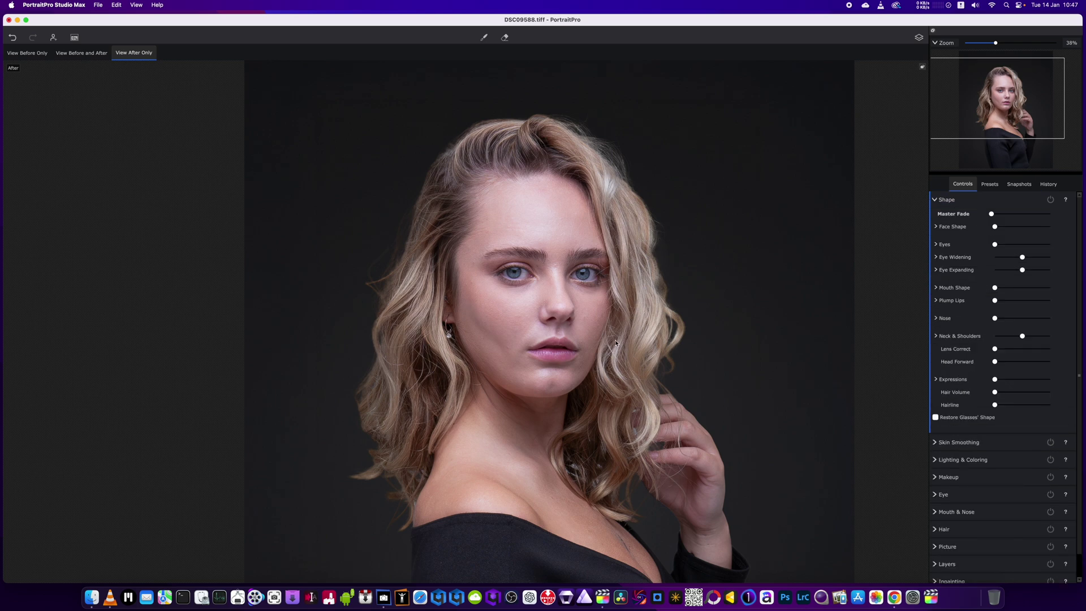
{"action": "scroll", "coordinate": [615, 344], "scroll_direction": "down", "scroll_amount": 1}
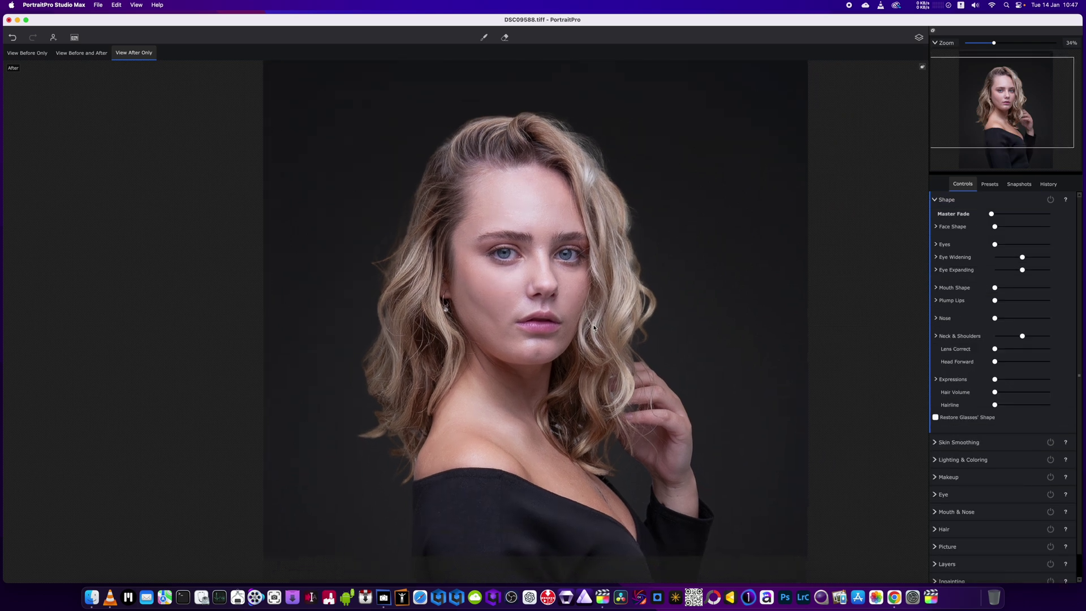
{"action": "left_click", "coordinate": [936, 228]}
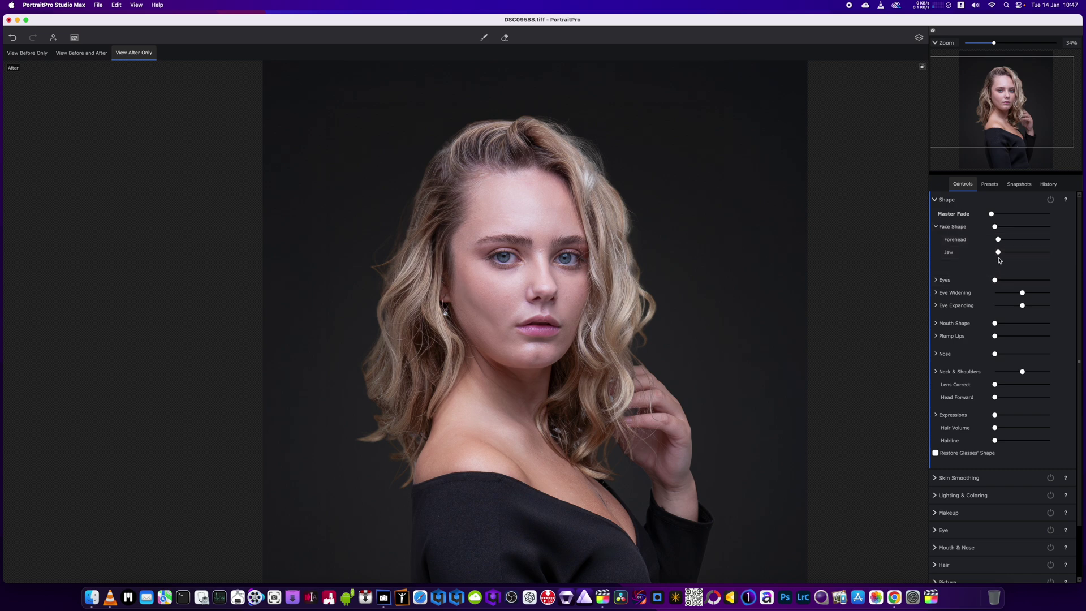
{"action": "left_click_drag", "start_coordinate": [995, 252], "coordinate": [1010, 229]}
{"action": "left_click", "coordinate": [948, 232]}
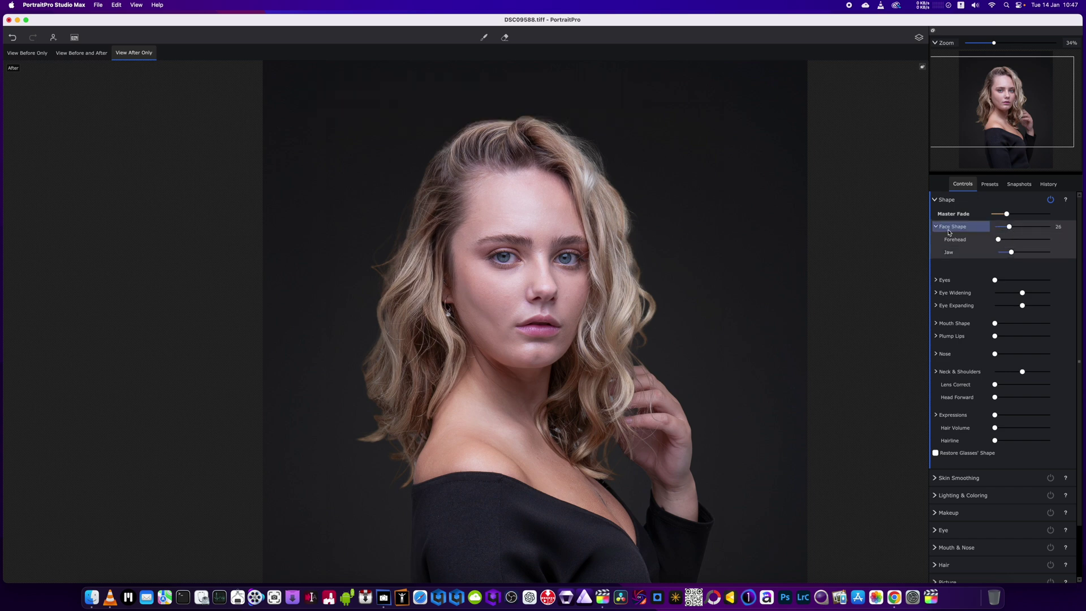
{"action": "left_click", "coordinate": [936, 227]}
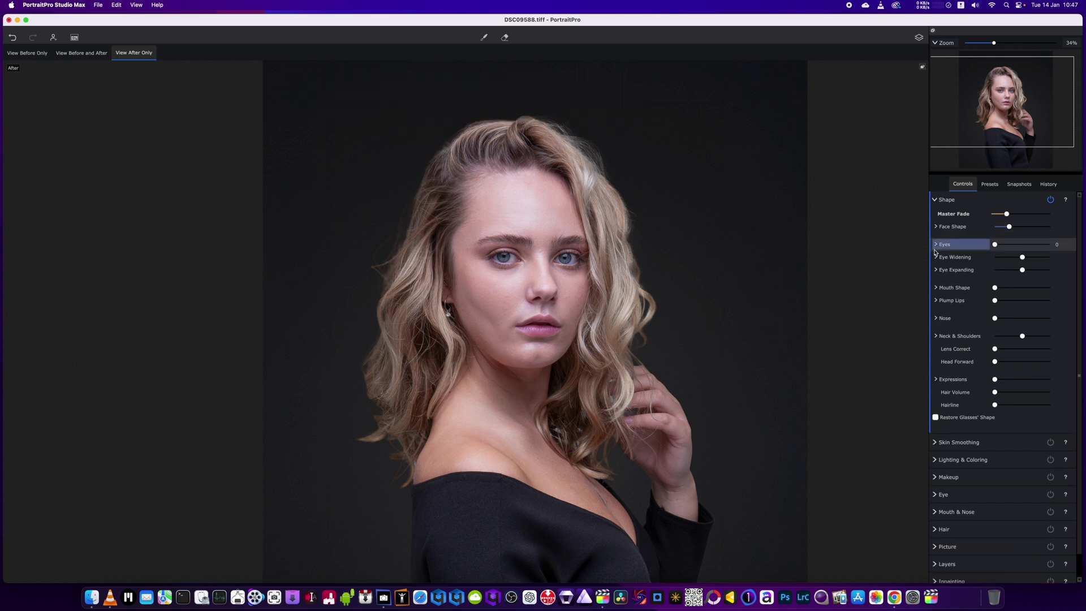
Reshape the eyebrows to 8 and widen the left eye to 15
{"action": "left_click", "coordinate": [936, 245]}
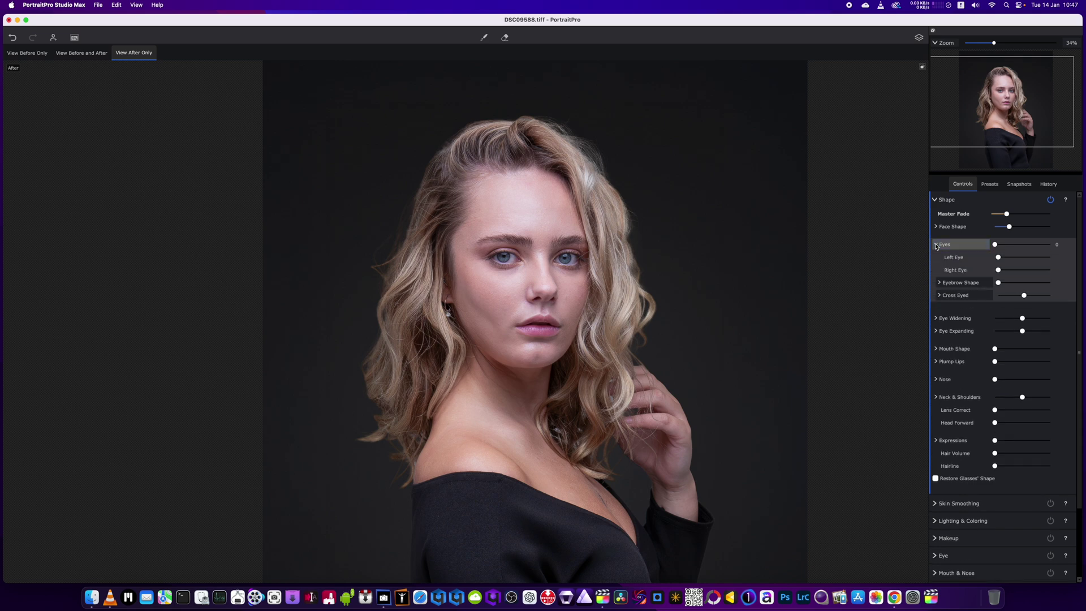
{"action": "left_click", "coordinate": [936, 245]}
{"action": "left_click", "coordinate": [936, 246]}
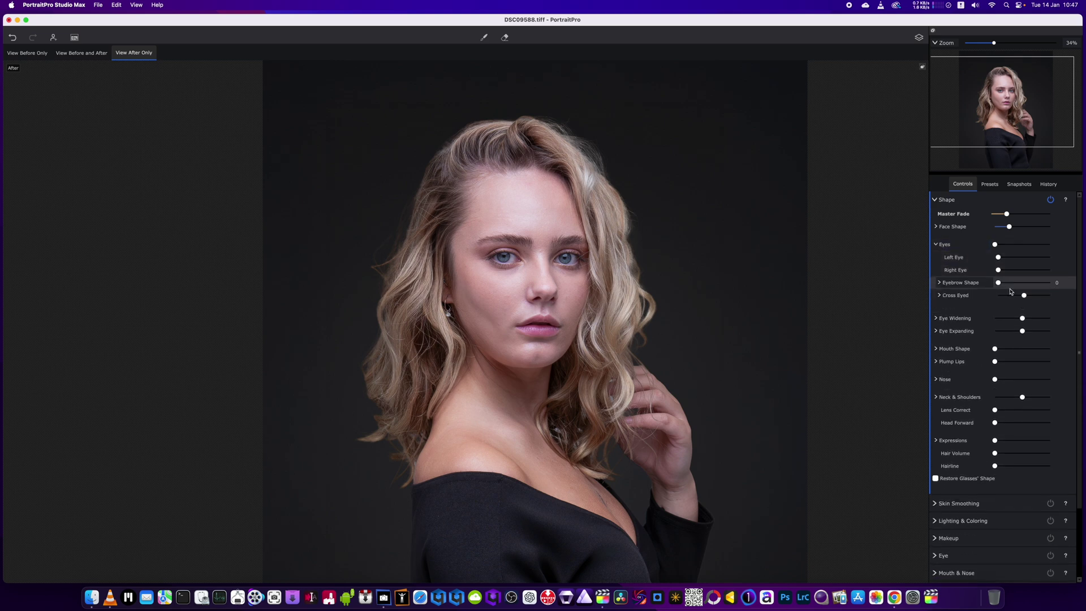
{"action": "mouse_move", "coordinate": [999, 284]}
{"action": "left_mouse_down"}
{"action": "mouse_move", "coordinate": [1013, 283]}
{"action": "mouse_move", "coordinate": [1003, 285]}
{"action": "left_mouse_up"}
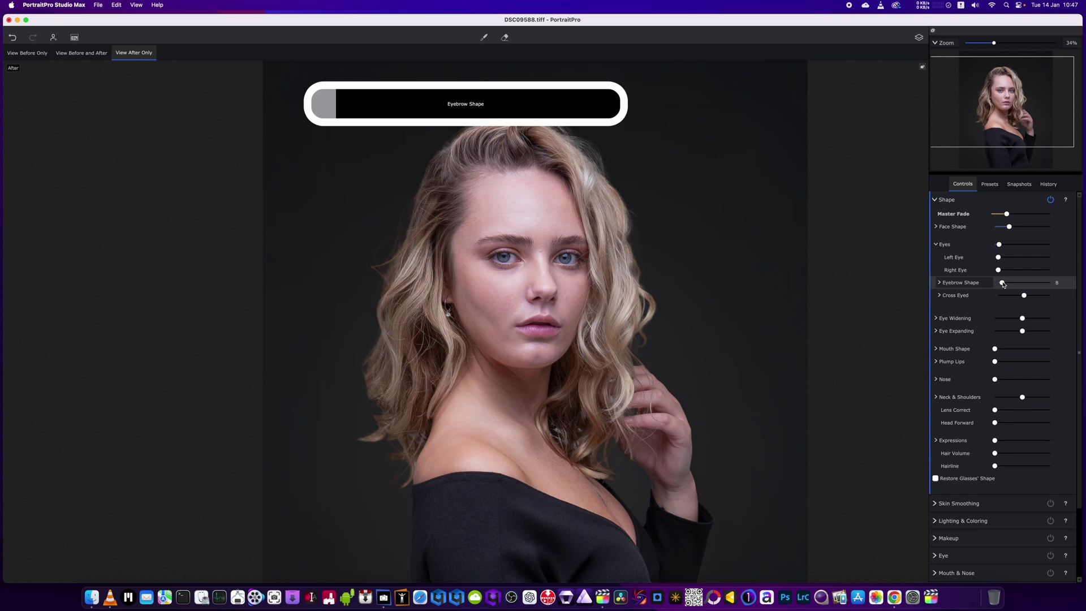
{"action": "left_click", "coordinate": [937, 246]}
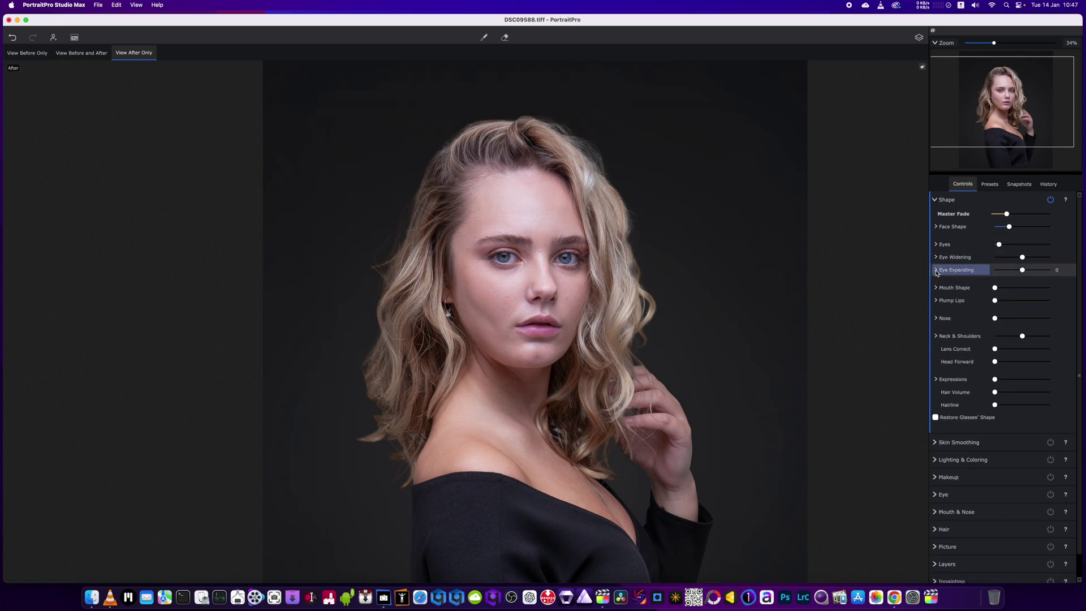
{"action": "left_click", "coordinate": [953, 258]}
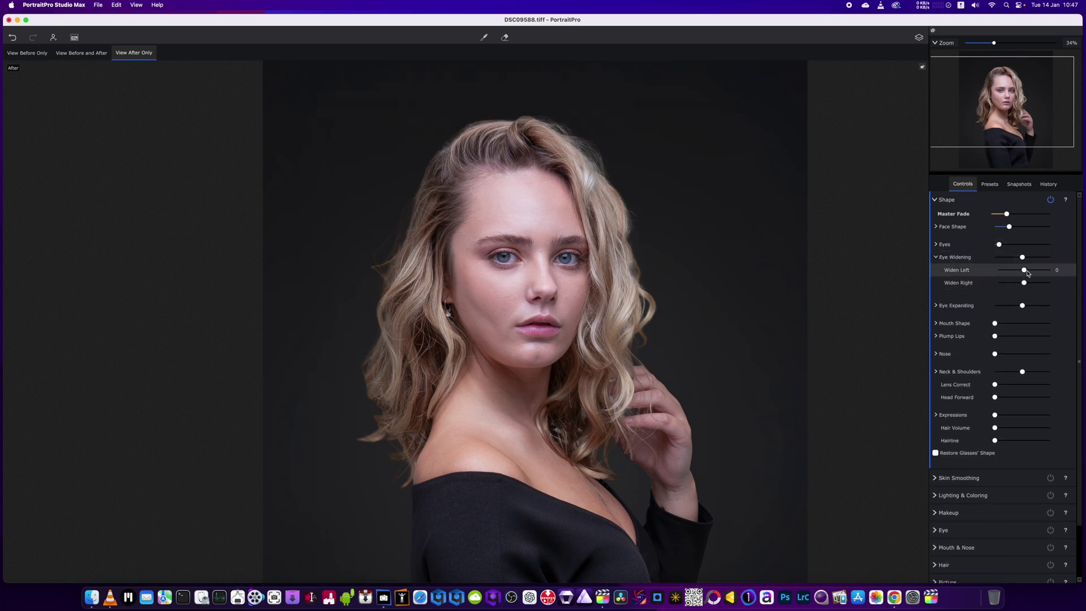
{"action": "left_click_drag", "start_coordinate": [1023, 272], "coordinate": [1029, 272]}
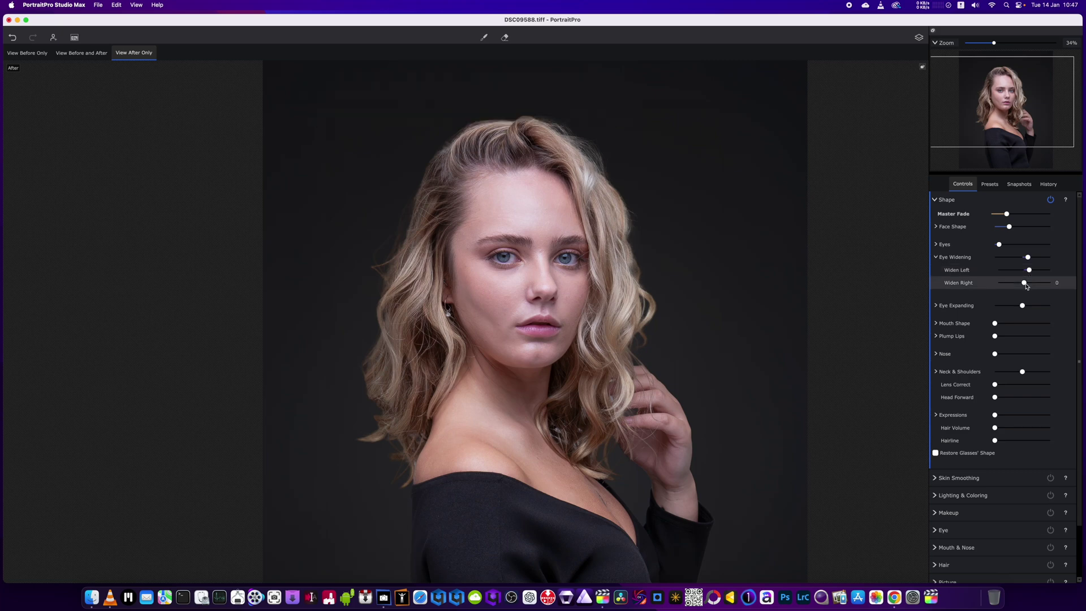
{"action": "left_click", "coordinate": [937, 257]}
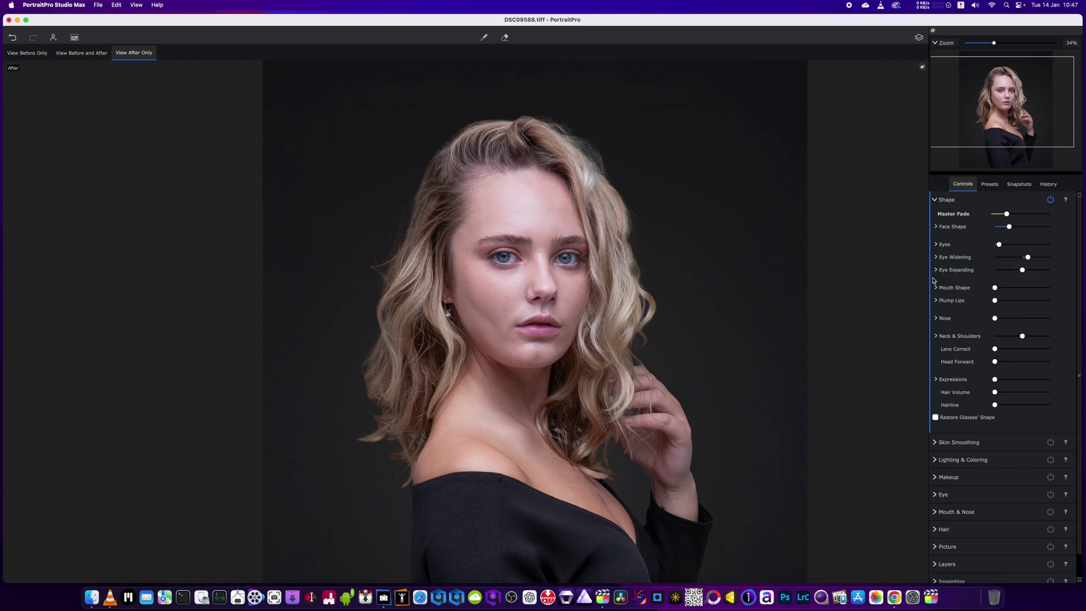
Plump the upper lip to about 63 under Plump Lips
{"action": "left_click", "coordinate": [937, 301]}
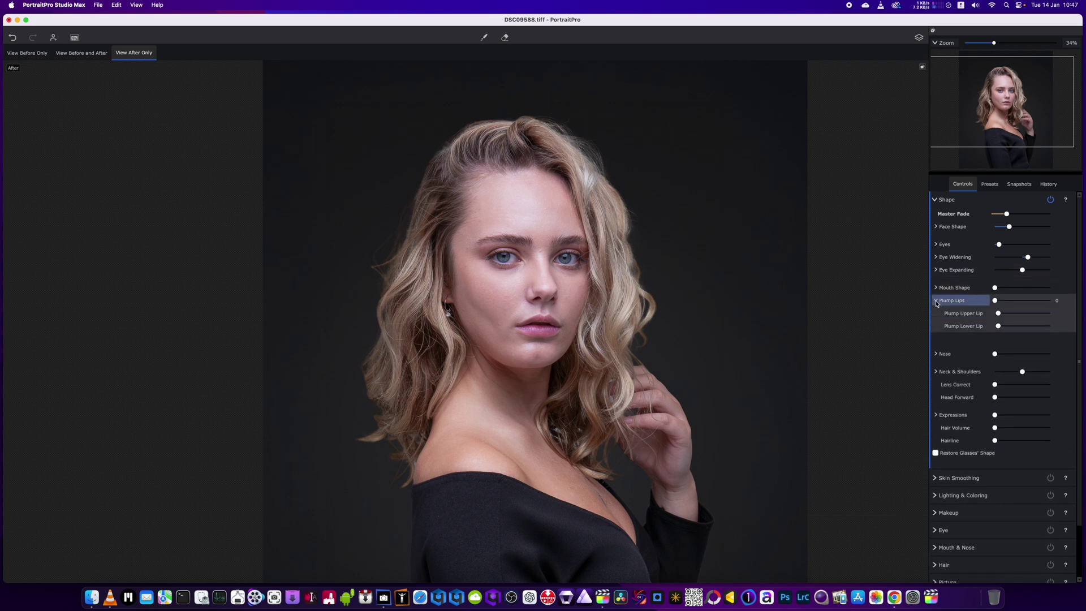
{"action": "left_click_drag", "start_coordinate": [997, 313], "coordinate": [1021, 318]}
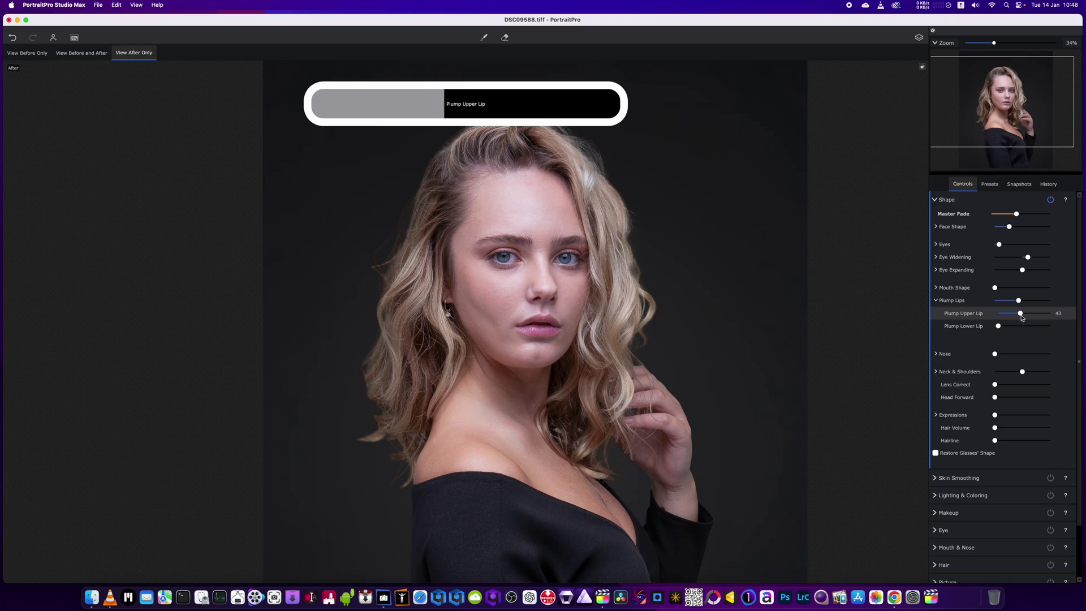
{"action": "left_click", "coordinate": [936, 301]}
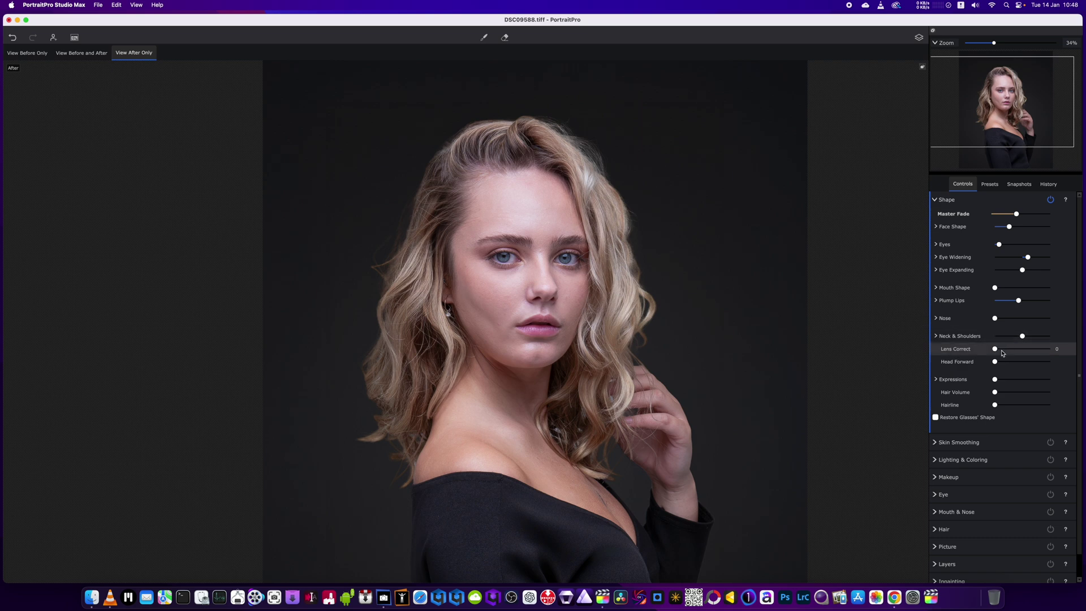
Apply lens correction and raise Hair Volume, settling it at 58
{"action": "mouse_move", "coordinate": [996, 350]}
{"action": "left_mouse_down"}
{"action": "mouse_move", "coordinate": [1046, 351]}
{"action": "mouse_move", "coordinate": [1016, 353]}
{"action": "mouse_move", "coordinate": [1032, 364]}
{"action": "mouse_move", "coordinate": [994, 368]}
{"action": "left_mouse_up"}
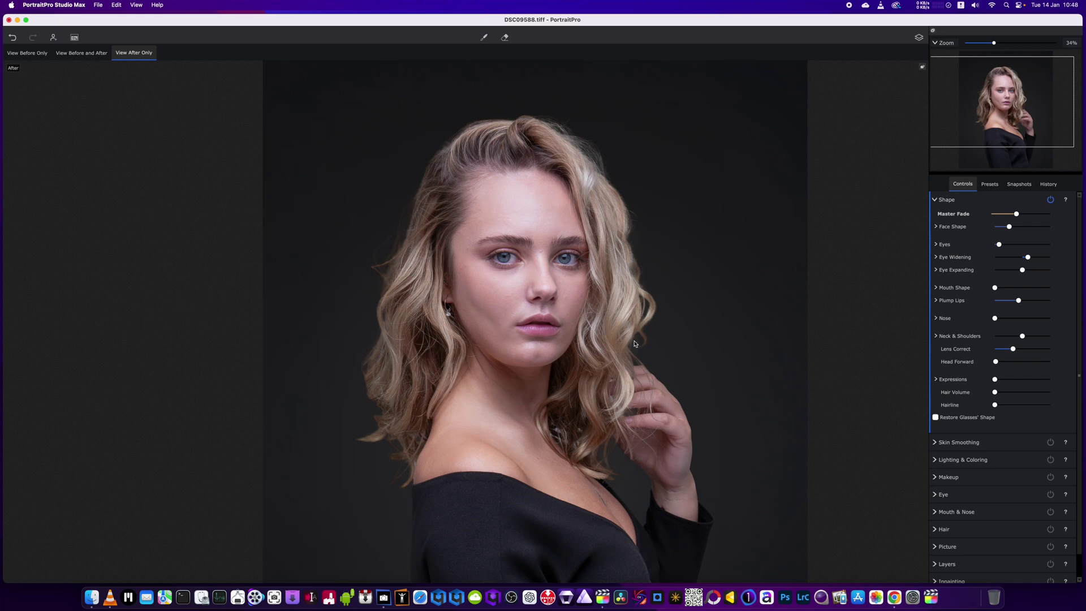
{"action": "left_click", "coordinate": [1010, 393]}
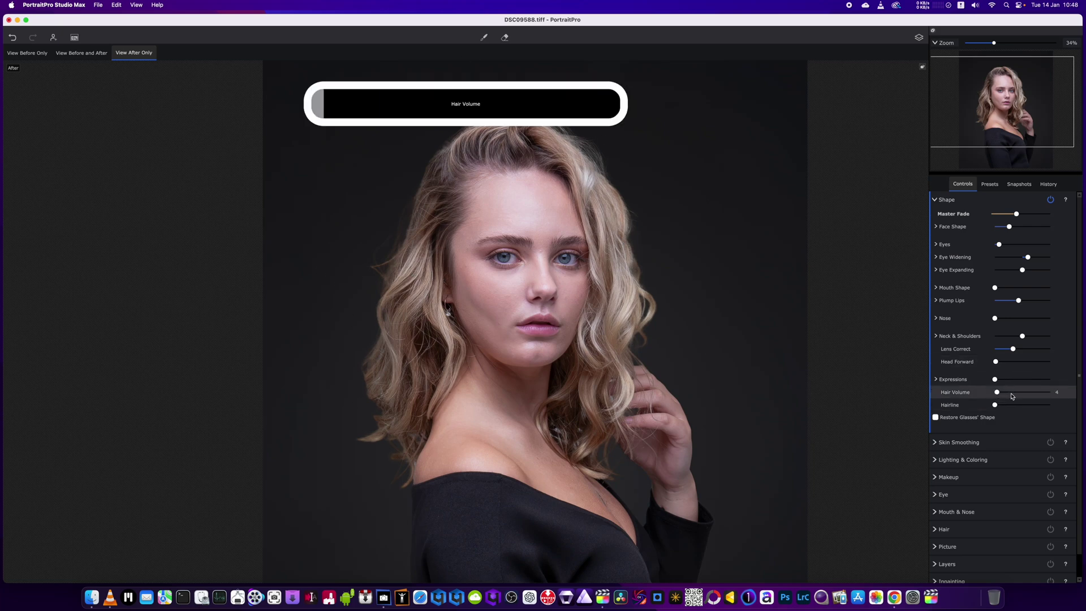
{"action": "left_click_drag", "start_coordinate": [1011, 396], "coordinate": [1046, 394]}
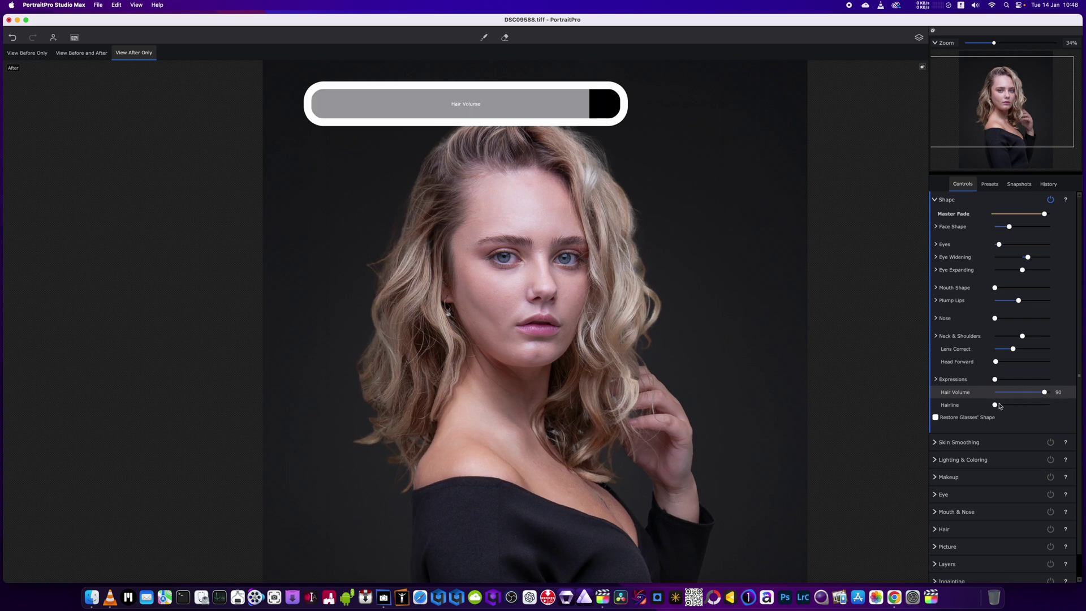
{"action": "left_click", "coordinate": [1027, 393]}
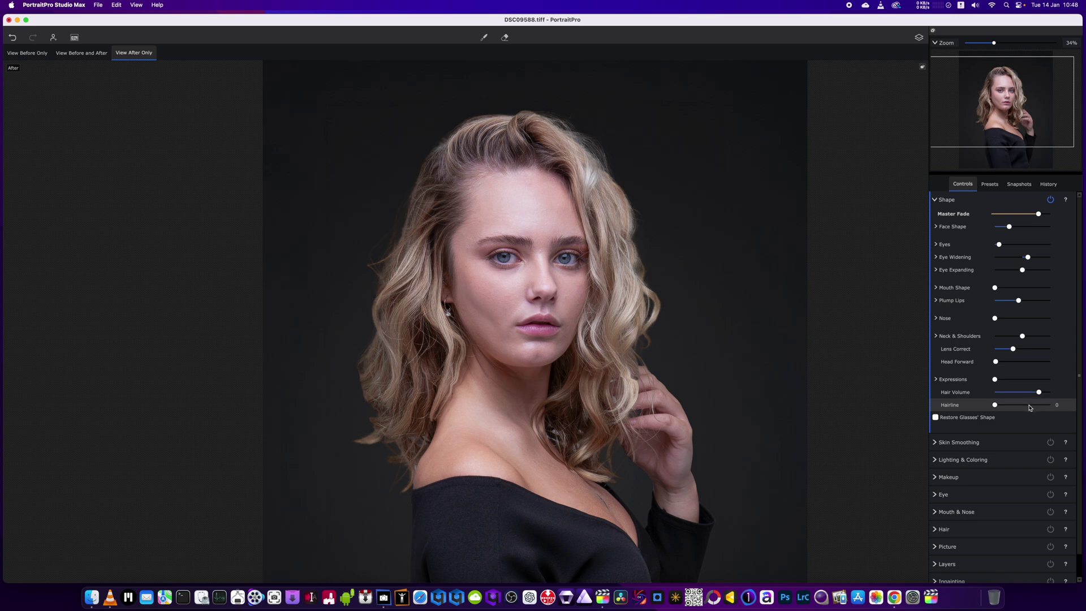
Raise the Hairline slider from 56 up toward 90
{"action": "left_click", "coordinate": [1000, 406]}
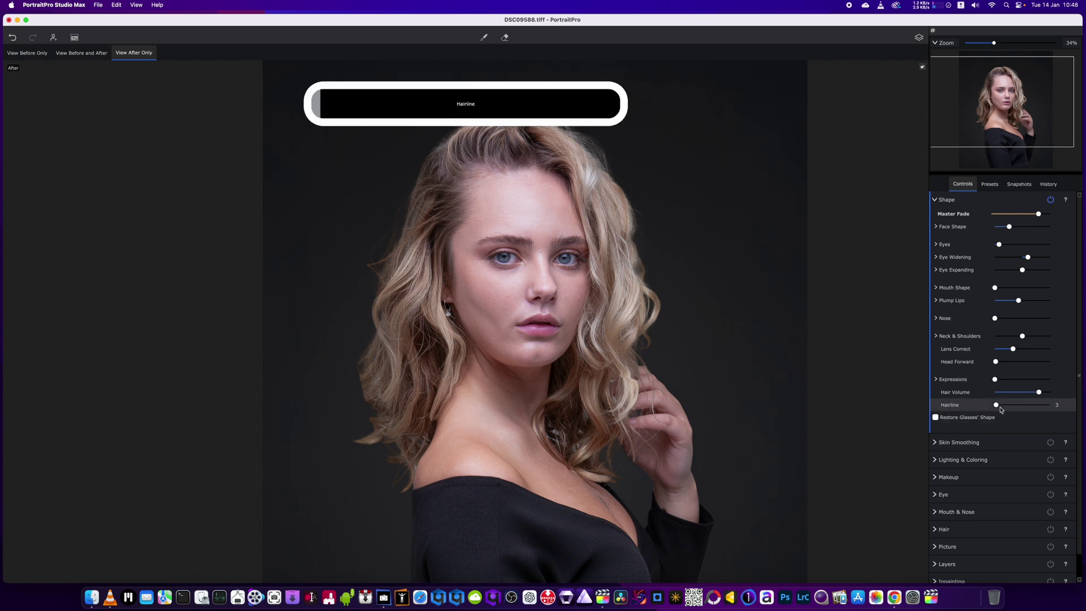
{"action": "left_click", "coordinate": [1027, 415]}
{"action": "mouse_move", "coordinate": [1027, 415]}
{"action": "left_mouse_down"}
{"action": "mouse_move", "coordinate": [1047, 416]}
{"action": "mouse_move", "coordinate": [1038, 417]}
{"action": "left_mouse_up"}
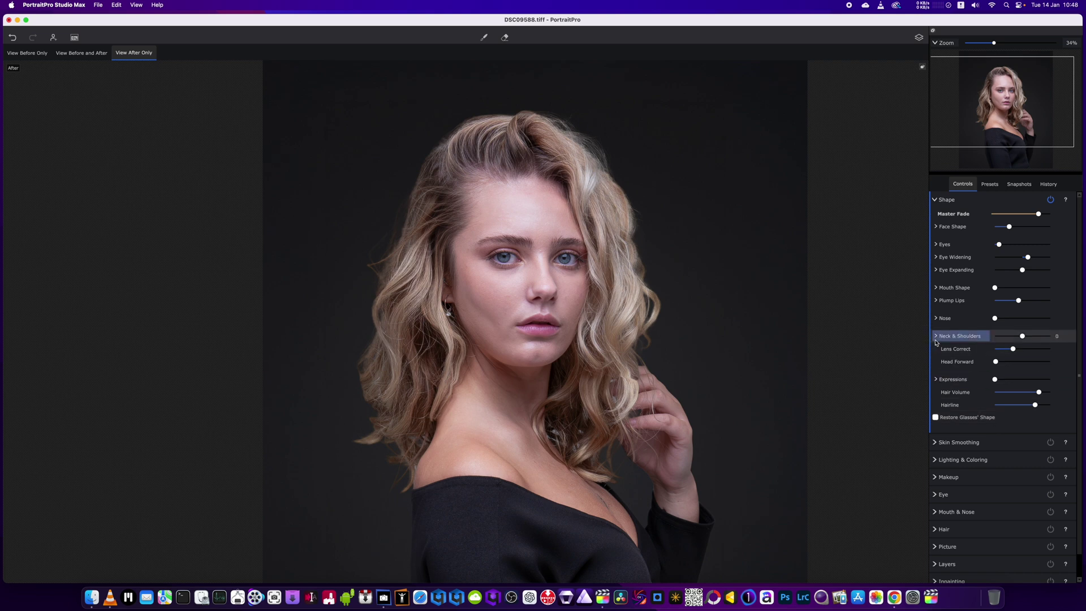
In Skin Smoothing, max out Imperfections, set Fine Shadows 75 and Sharpen 11
{"action": "left_click", "coordinate": [935, 200]}
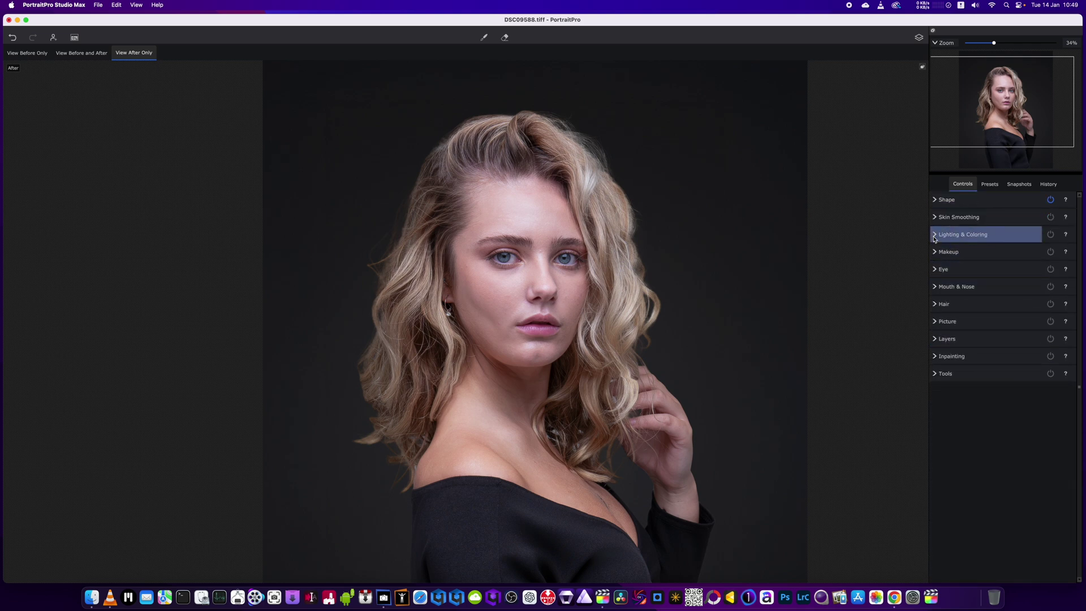
{"action": "left_click", "coordinate": [934, 218]}
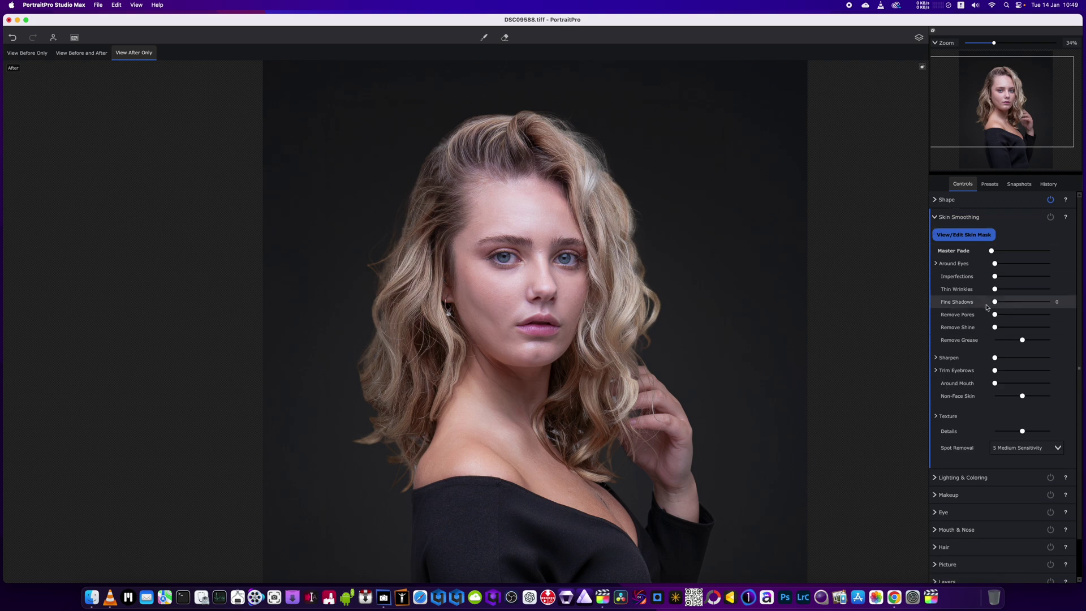
{"action": "left_click_drag", "start_coordinate": [1003, 279], "coordinate": [1050, 277]}
{"action": "left_click_drag", "start_coordinate": [997, 303], "coordinate": [1031, 309]}
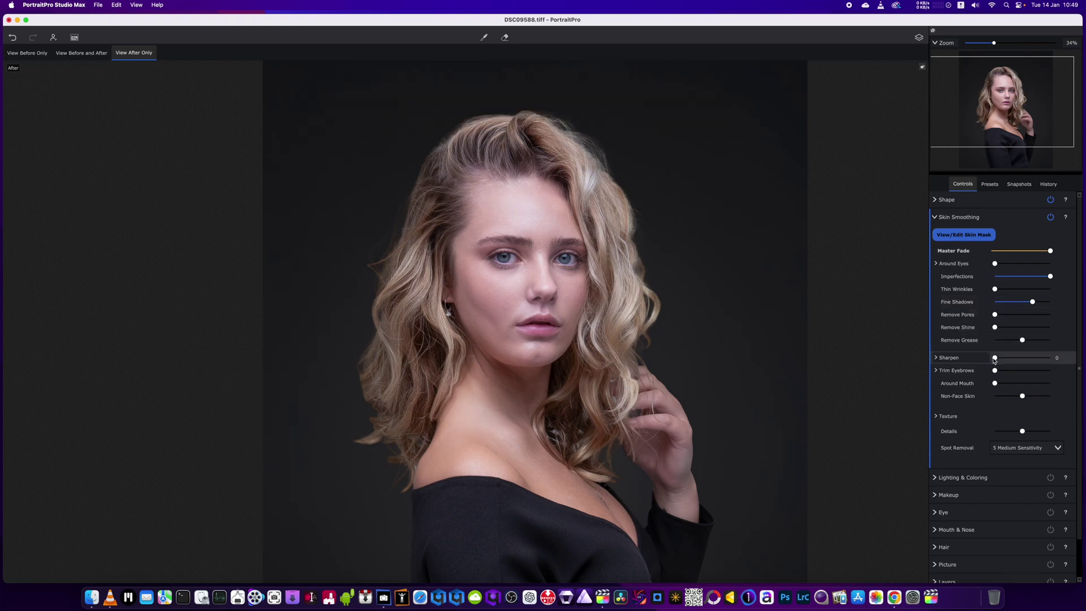
{"action": "left_click_drag", "start_coordinate": [996, 360], "coordinate": [1001, 362]}
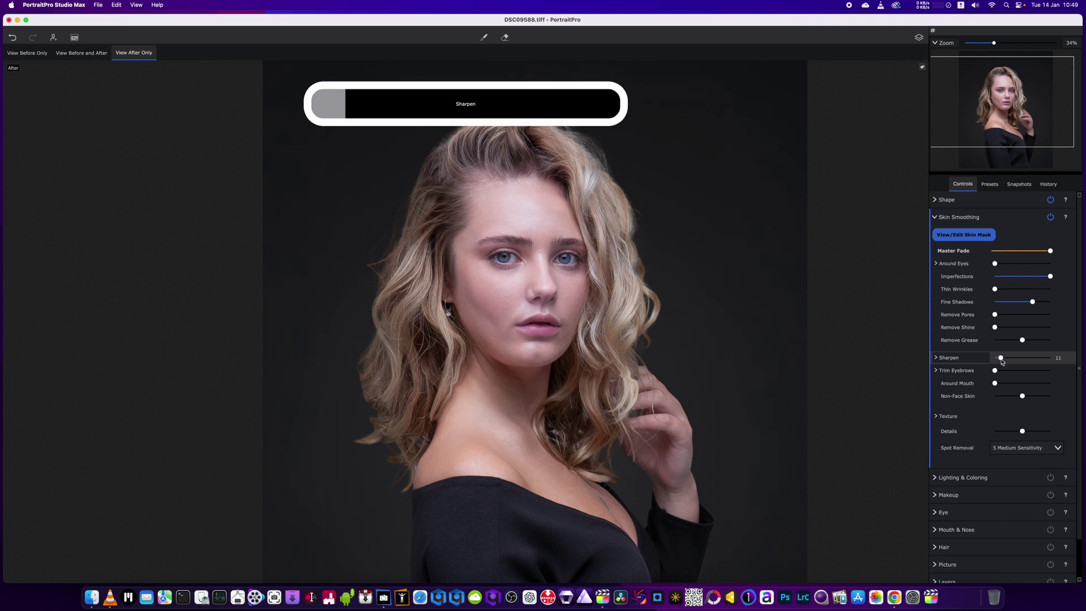
Set Spot Removal to '9 High Sensitivity' and select the Touch-up brush
{"action": "scroll", "coordinate": [525, 265], "scroll_direction": "up", "scroll_amount": 3}
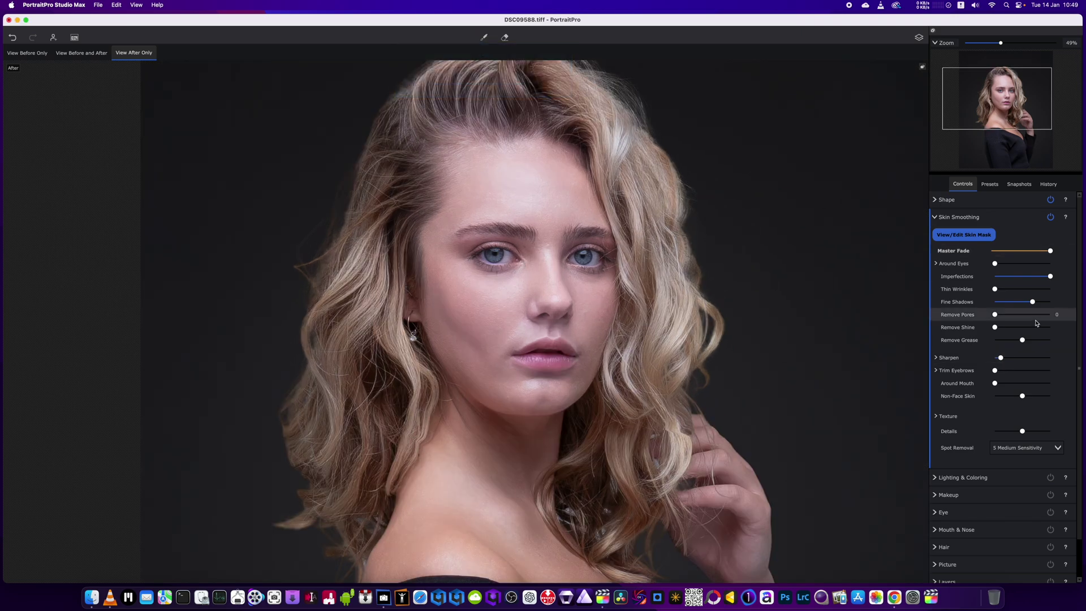
{"action": "left_click", "coordinate": [1017, 447]}
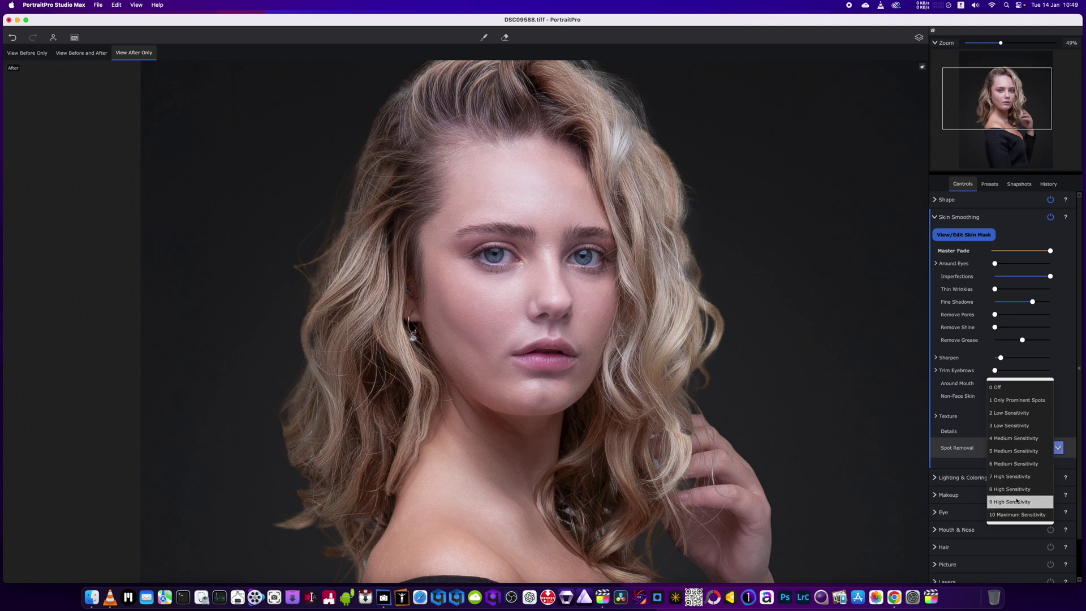
{"action": "left_click", "coordinate": [1016, 501]}
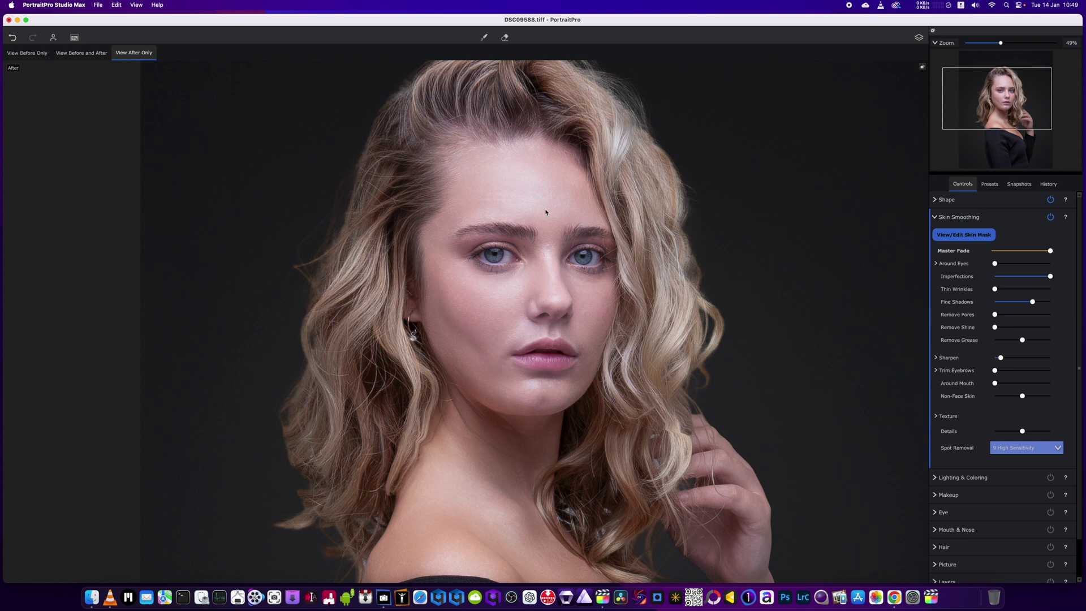
{"action": "left_click", "coordinate": [484, 37]}
Show the Touch-up brush size and strength settings and zoom out
{"action": "left_click", "coordinate": [484, 38]}
{"action": "scroll", "coordinate": [689, 299], "scroll_direction": "down", "scroll_amount": 3}
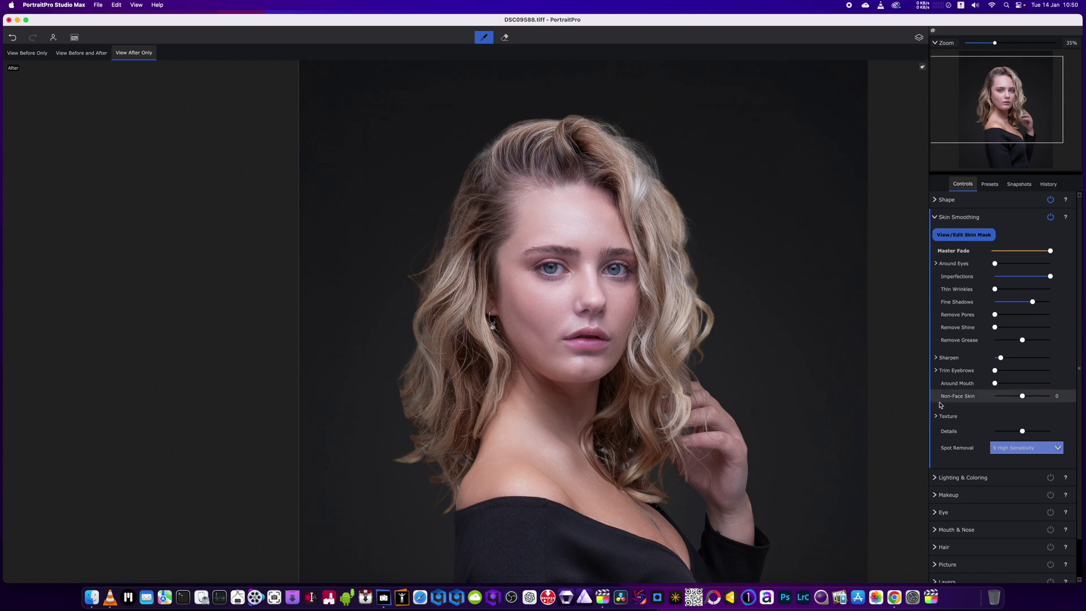
Collapse Skin Smoothing and open the Makeup Lipstick settings
{"action": "left_click", "coordinate": [937, 218]}
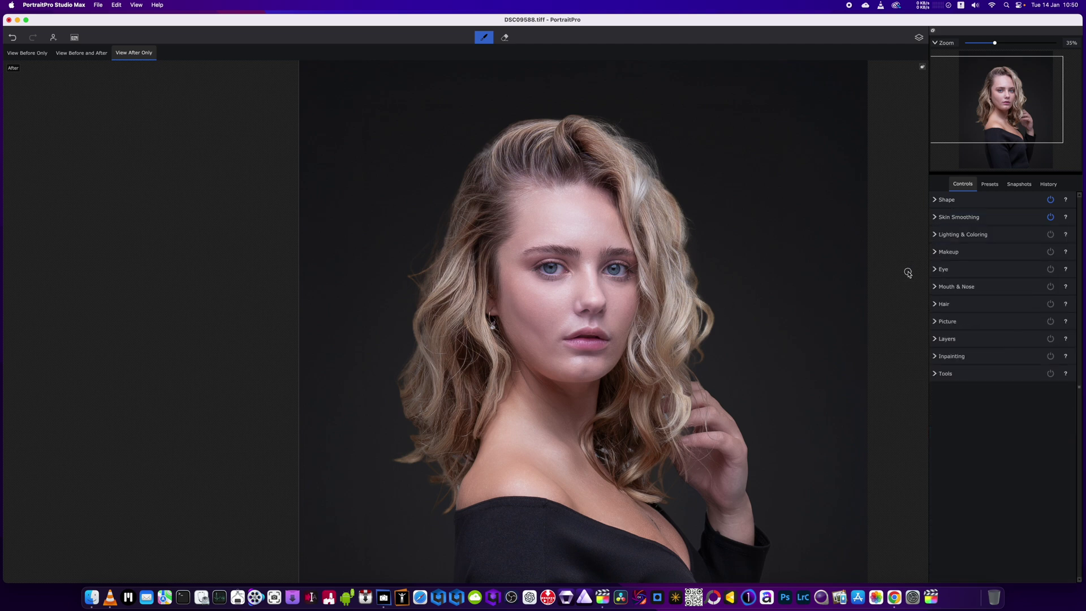
{"action": "scroll", "coordinate": [762, 289], "scroll_direction": "up", "scroll_amount": 2}
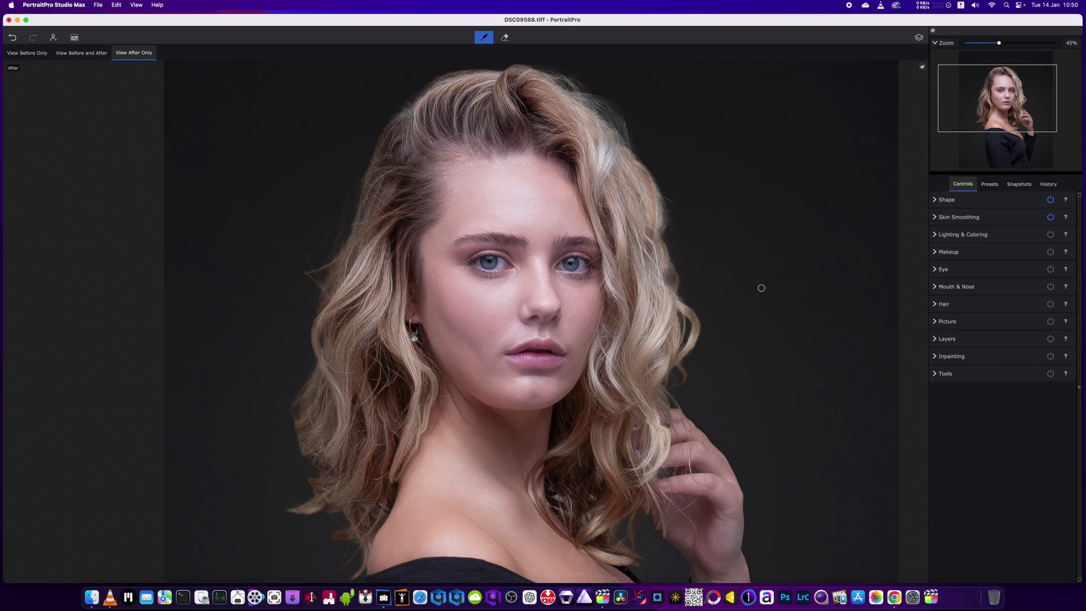
{"action": "scroll", "coordinate": [761, 288], "scroll_direction": "down", "scroll_amount": 2}
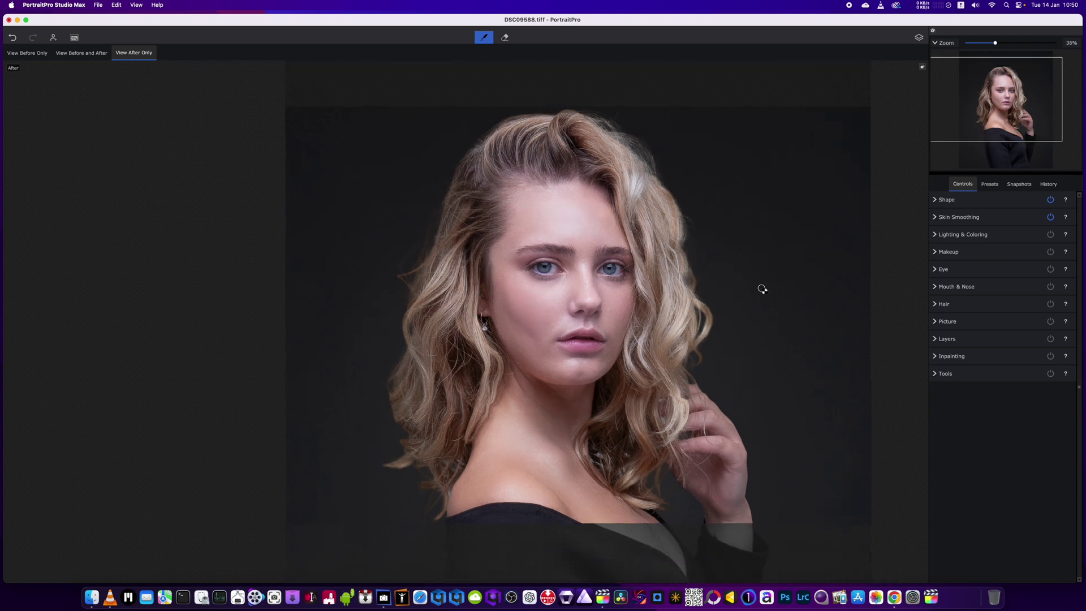
{"action": "left_click", "coordinate": [941, 252]}
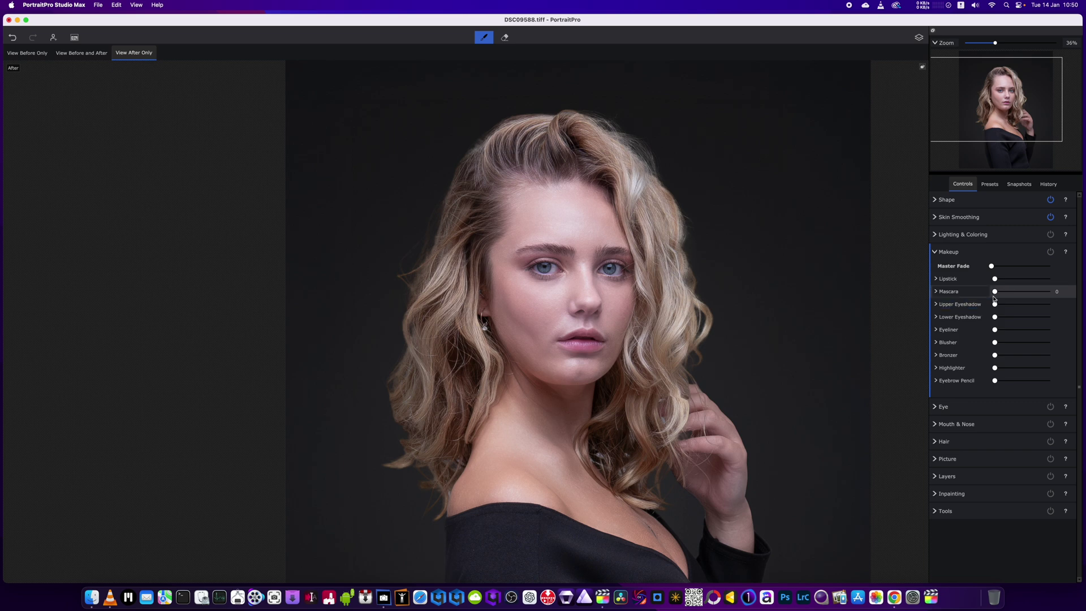
{"action": "left_click", "coordinate": [936, 279]}
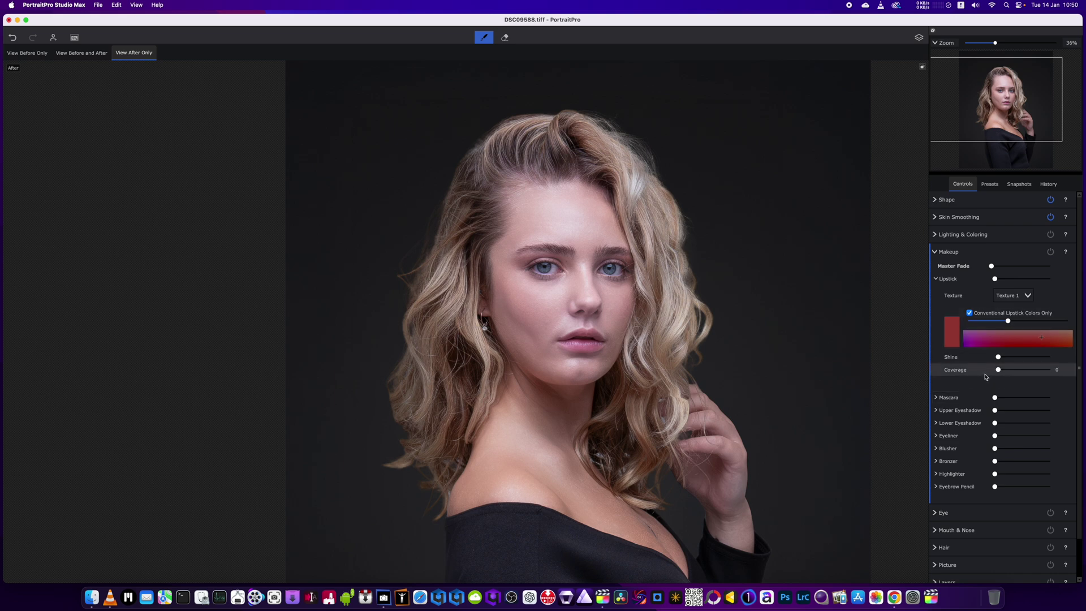
Try a red lipstick, fade Makeup to 0 and disable Conventional Lipstick Colors Only
{"action": "mouse_move", "coordinate": [1028, 340]}
{"action": "left_mouse_down"}
{"action": "mouse_move", "coordinate": [979, 338]}
{"action": "mouse_move", "coordinate": [1007, 339]}
{"action": "left_mouse_up"}
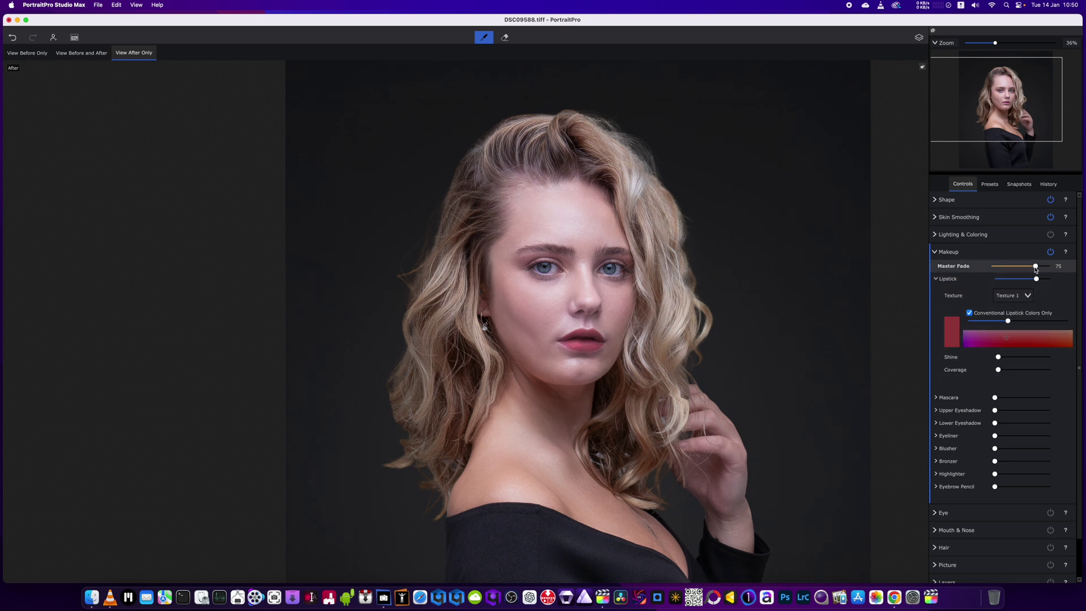
{"action": "left_click_drag", "start_coordinate": [1036, 267], "coordinate": [989, 267]}
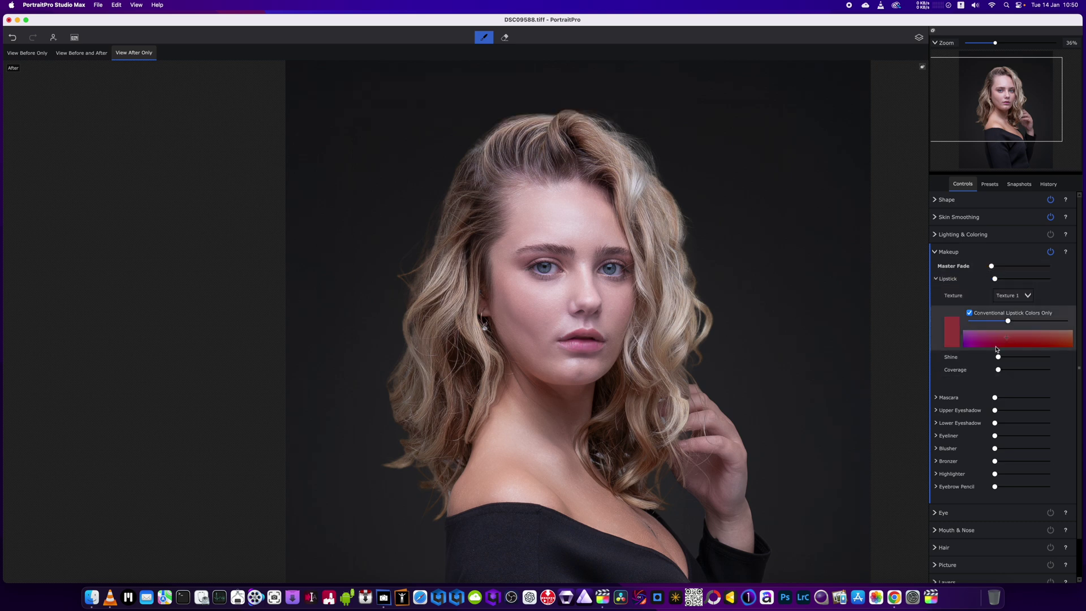
{"action": "left_click", "coordinate": [970, 313]}
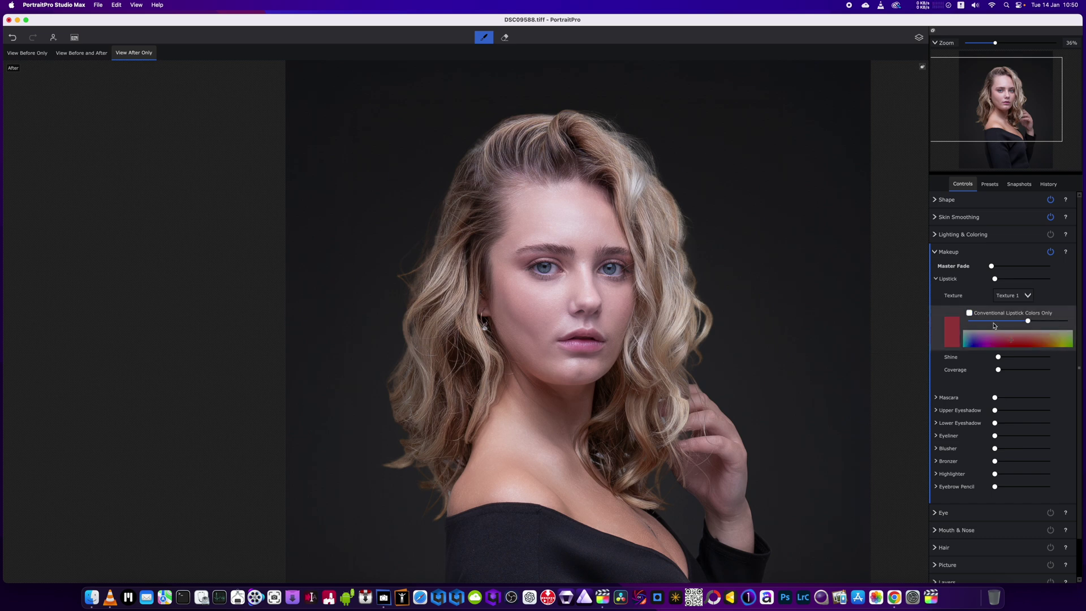
Apply mascara at full strength using the Thick Application style
{"action": "left_click", "coordinate": [936, 279]}
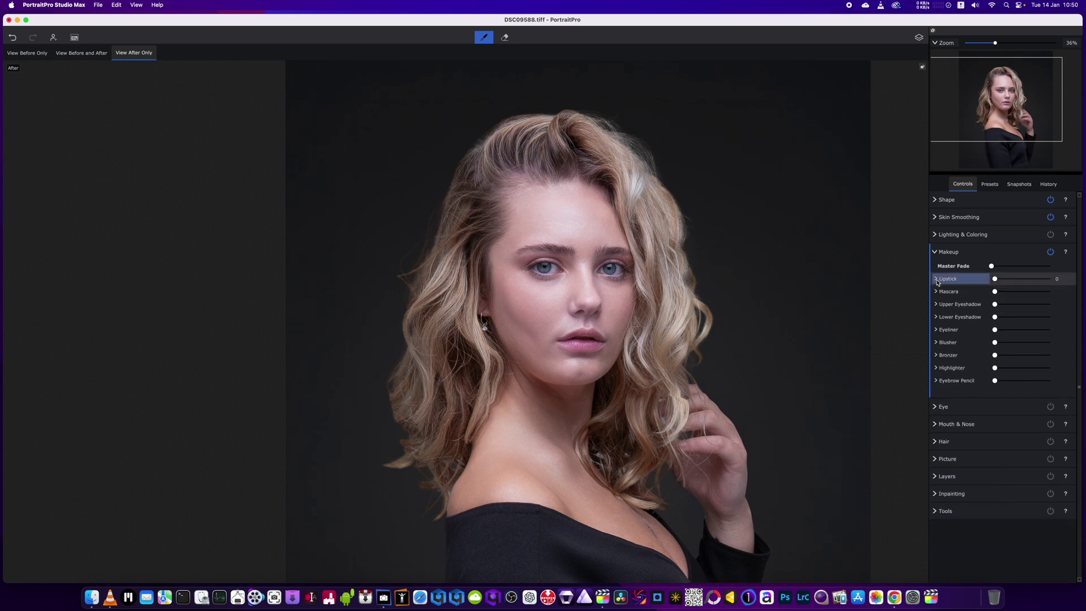
{"action": "left_click", "coordinate": [936, 292]}
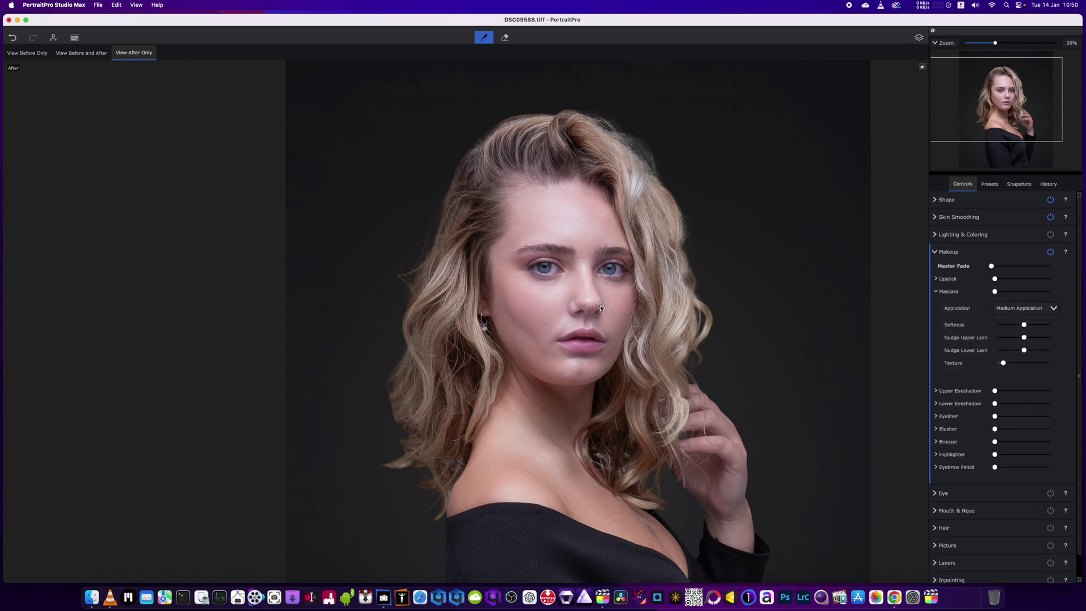
{"action": "scroll", "coordinate": [600, 307], "scroll_direction": "up", "scroll_amount": 3}
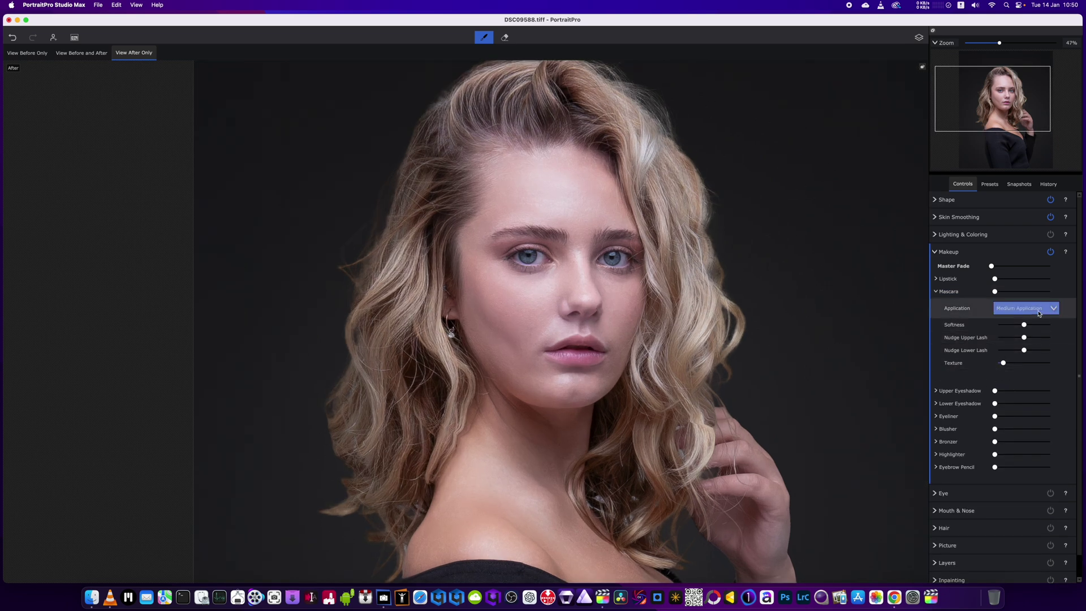
{"action": "left_click_drag", "start_coordinate": [1026, 296], "coordinate": [1062, 294]}
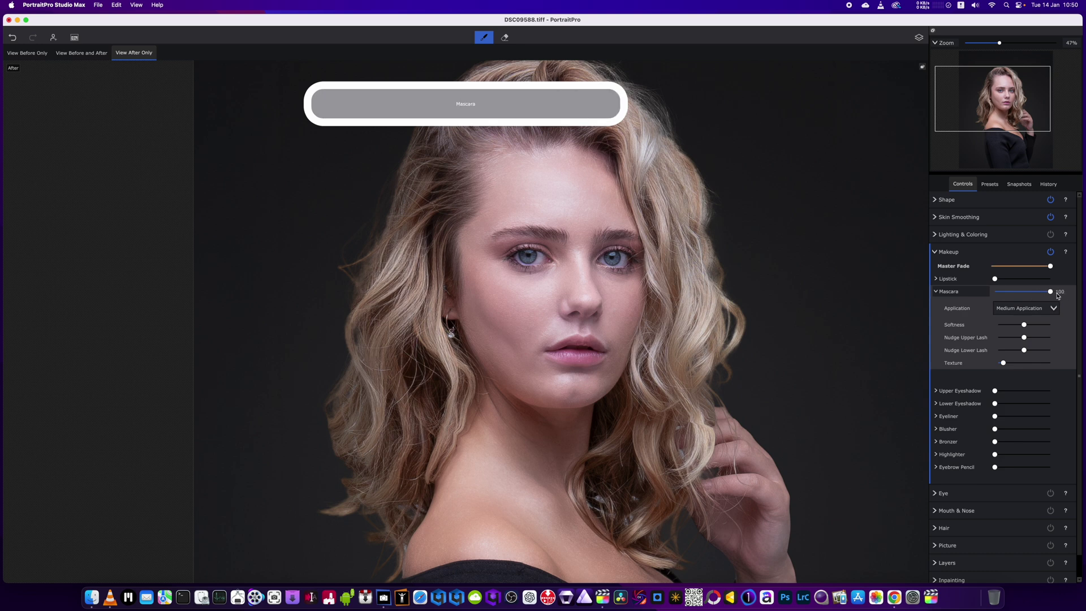
{"action": "left_click", "coordinate": [1052, 310]}
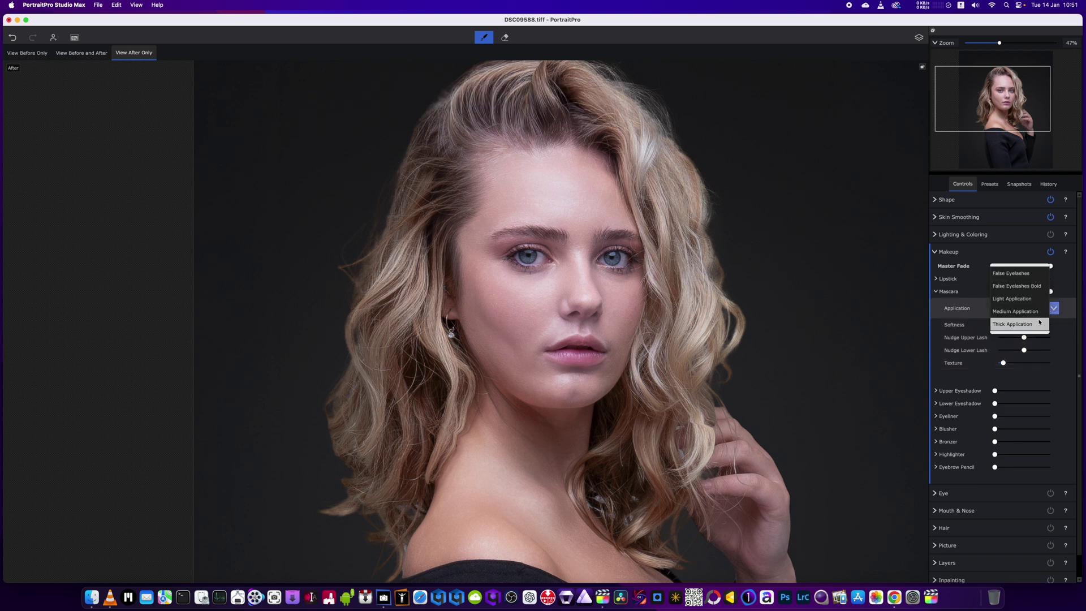
{"action": "left_click", "coordinate": [1038, 324]}
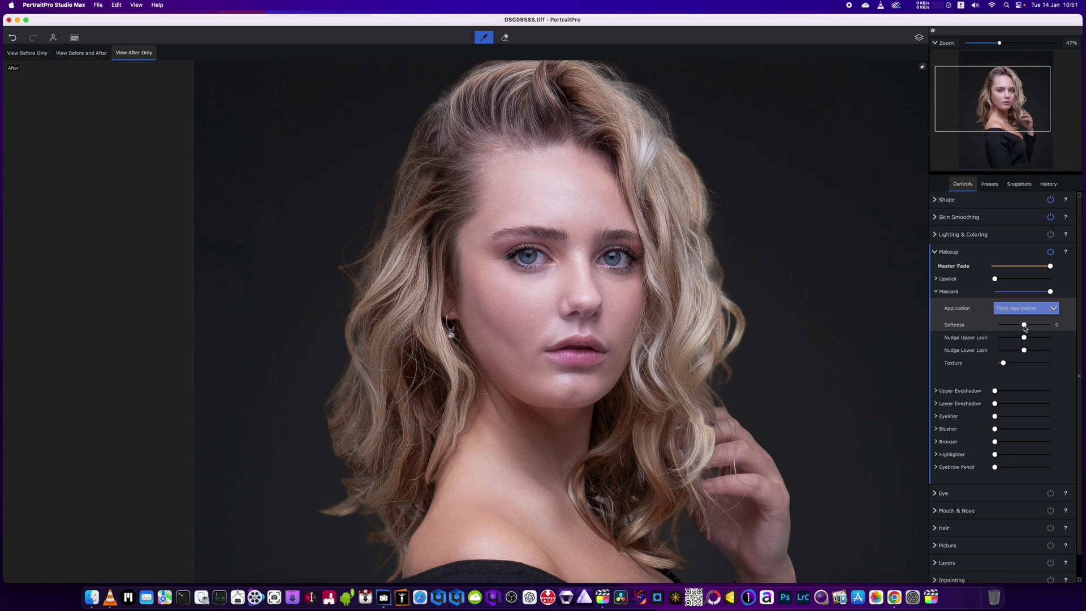
Adjust the Nudge Lower Lash mascara setting, leaving it near -39
{"action": "left_click_drag", "start_coordinate": [1025, 351], "coordinate": [1007, 353]}
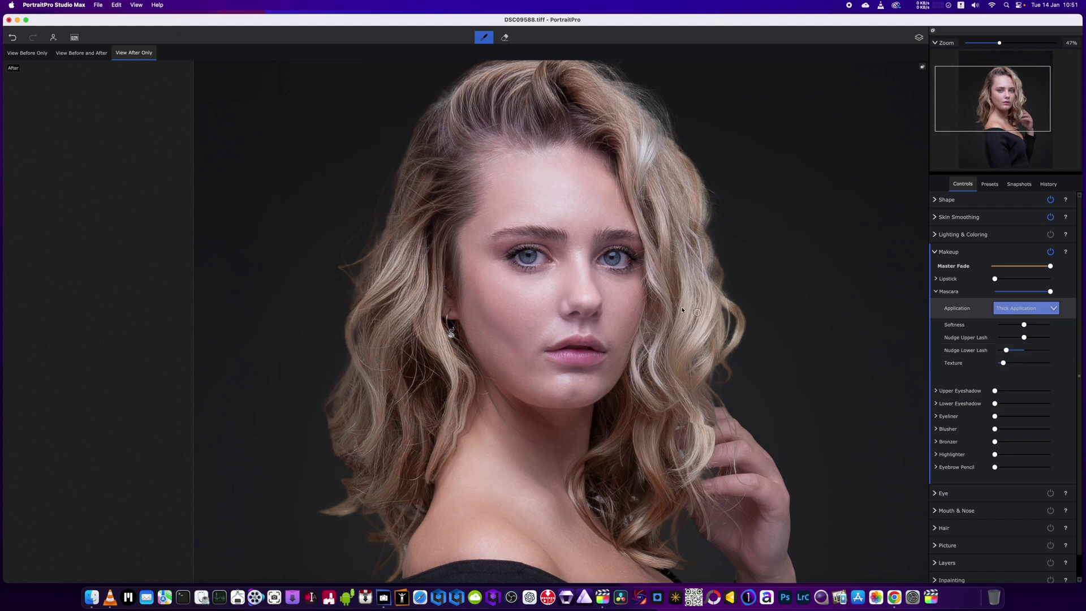
{"action": "scroll", "coordinate": [851, 327], "scroll_direction": "up", "scroll_amount": 3}
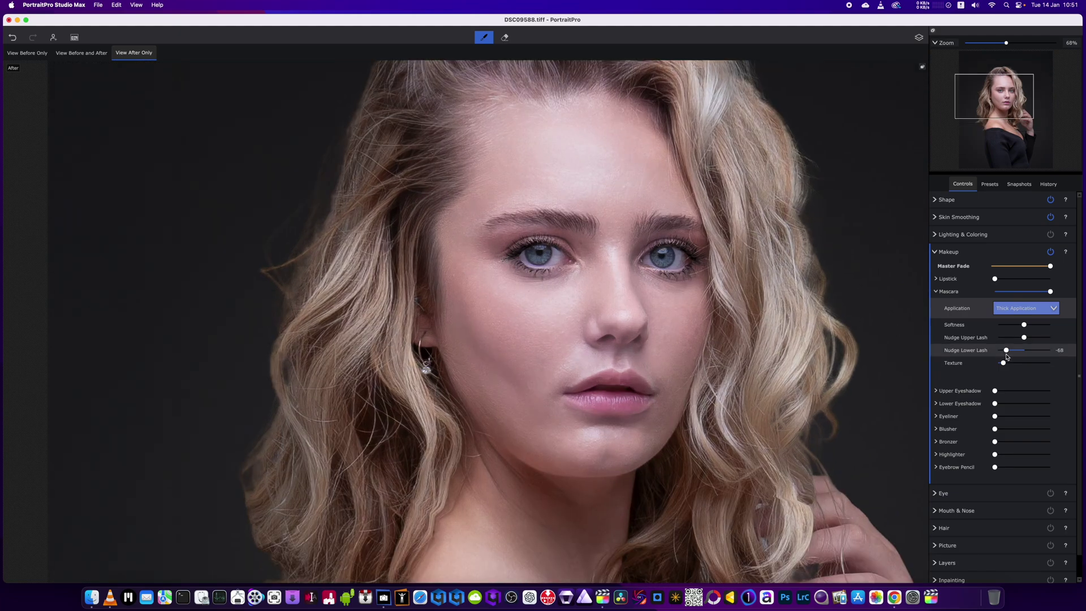
{"action": "left_click_drag", "start_coordinate": [1005, 354], "coordinate": [978, 372]}
{"action": "scroll", "coordinate": [704, 337], "scroll_direction": "down", "scroll_amount": 2}
{"action": "scroll", "coordinate": [704, 337], "scroll_direction": "down", "scroll_amount": 1}
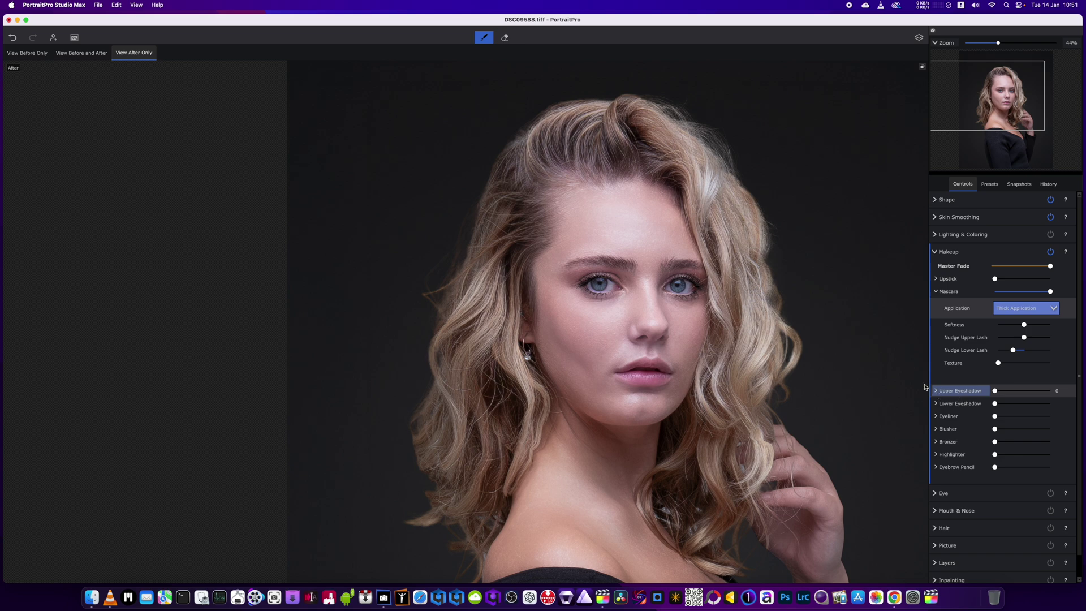
Raise the Blusher to about 63 with an Oval face shape
{"action": "scroll", "coordinate": [836, 367], "scroll_direction": "down", "scroll_amount": 1}
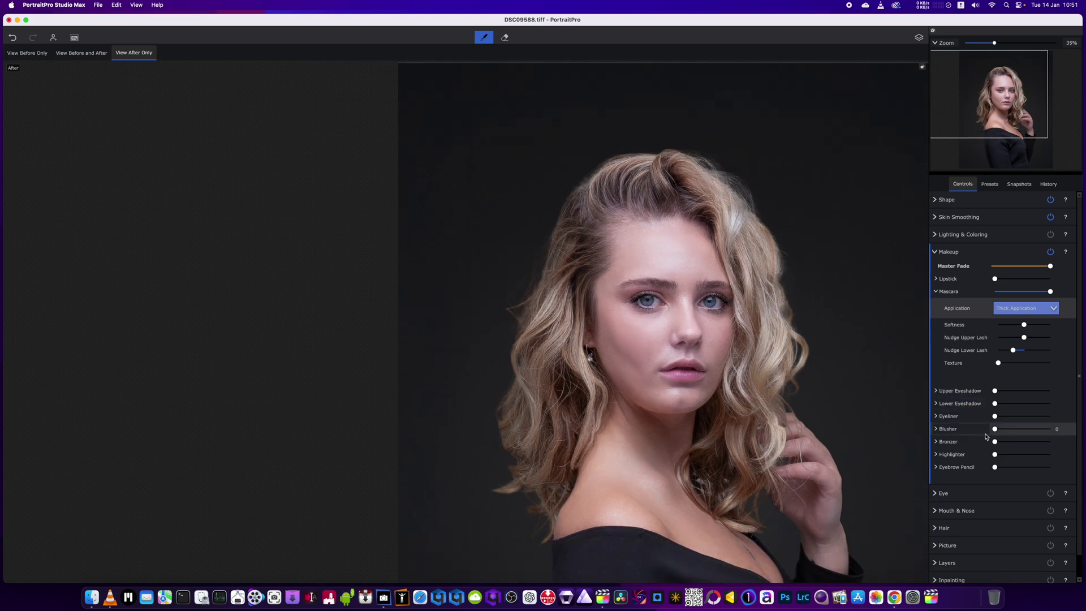
{"action": "left_click_drag", "start_coordinate": [997, 432], "coordinate": [1032, 431]}
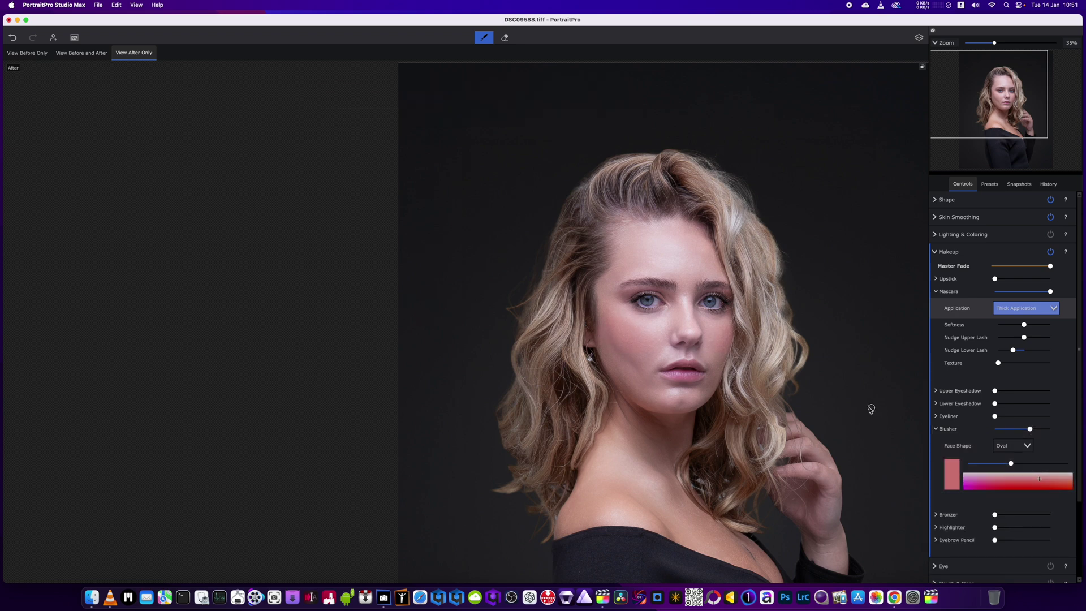
{"action": "scroll", "coordinate": [871, 408], "scroll_direction": "down", "scroll_amount": 2}
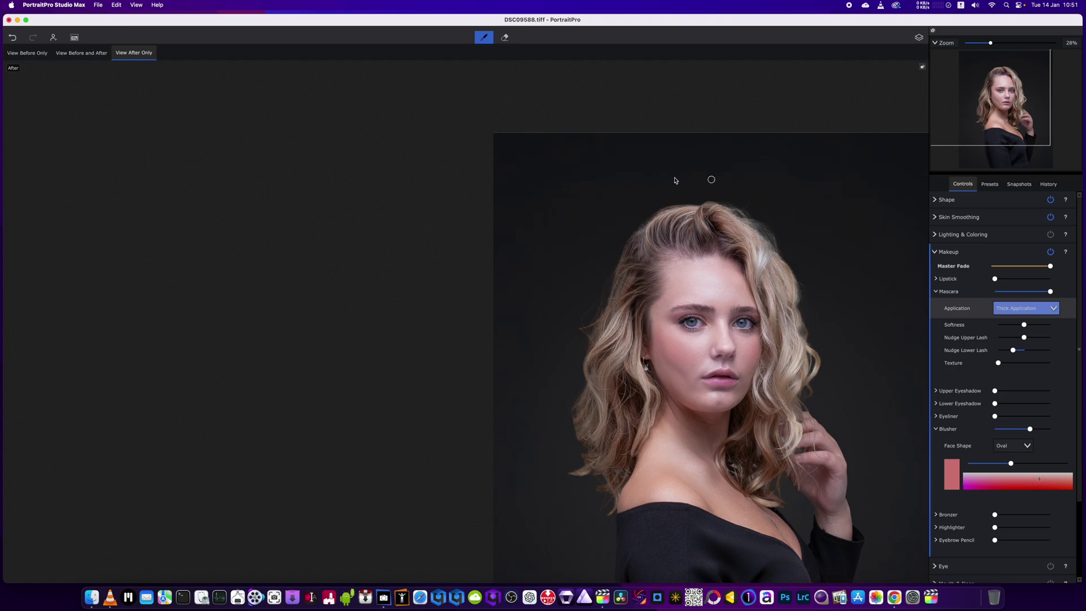
Undock the After view, re-dock it, and select the Restore brush
{"action": "left_click", "coordinate": [922, 66]}
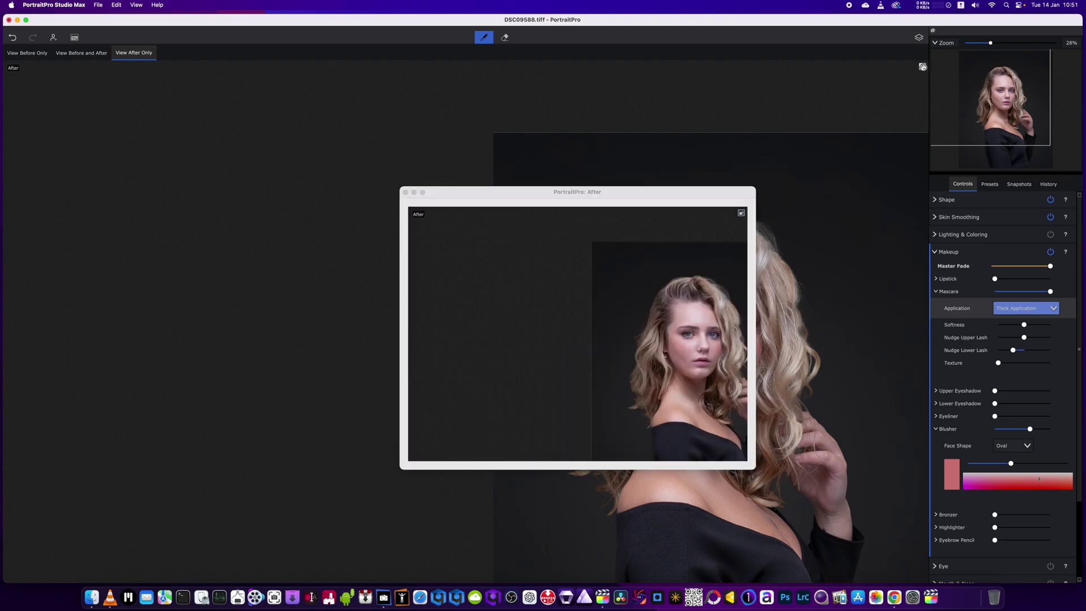
{"action": "left_click", "coordinate": [405, 192]}
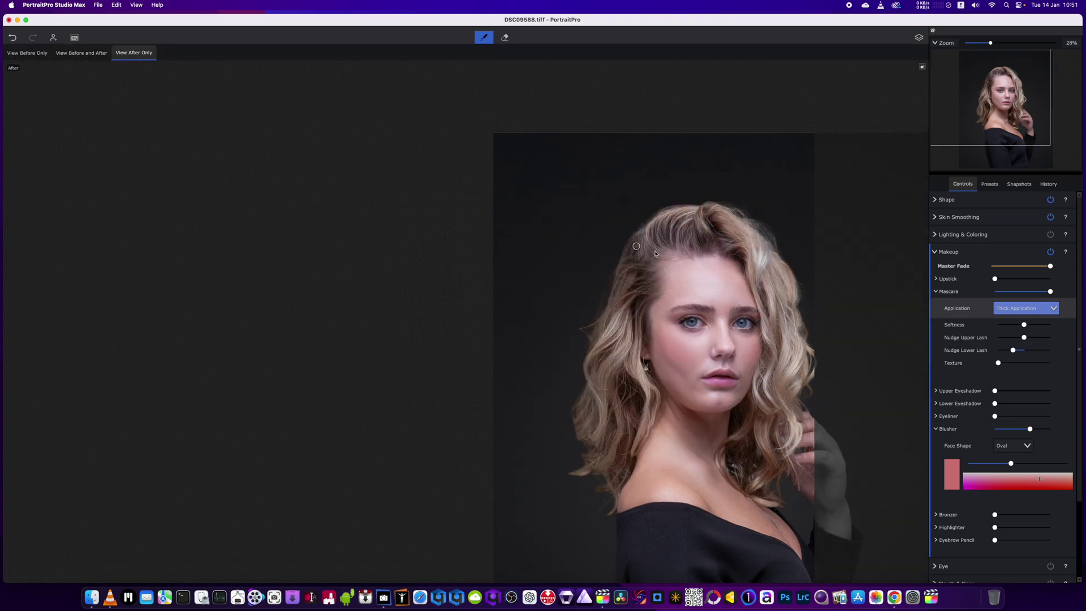
{"action": "scroll", "coordinate": [739, 272], "scroll_direction": "down", "scroll_amount": 3}
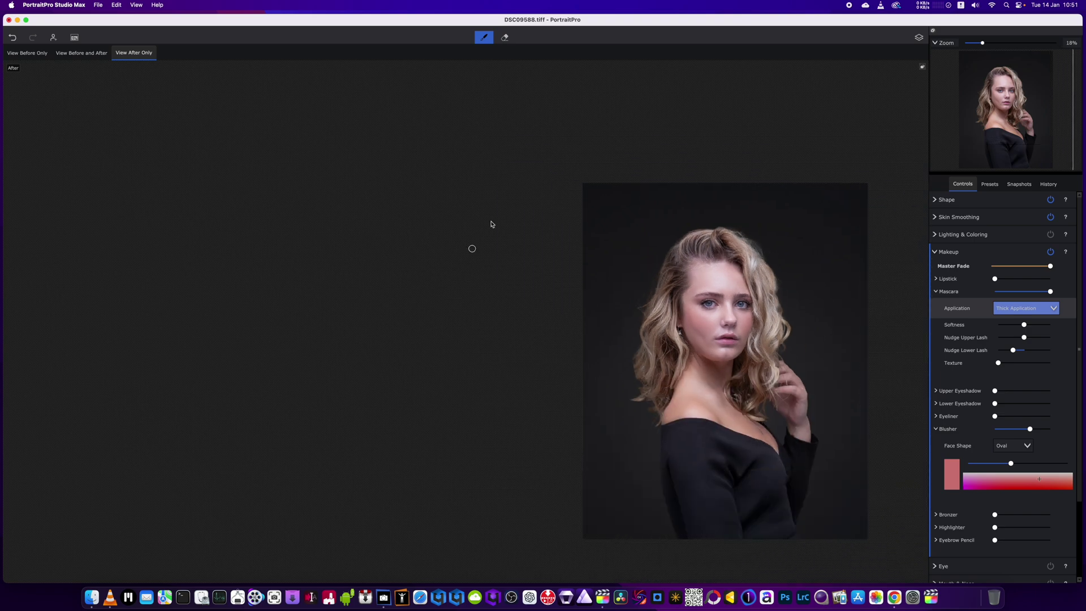
{"action": "left_click", "coordinate": [505, 38]}
{"action": "scroll", "coordinate": [831, 293], "scroll_direction": "up", "scroll_amount": 2}
{"action": "scroll", "coordinate": [832, 293], "scroll_direction": "up", "scroll_amount": 3}
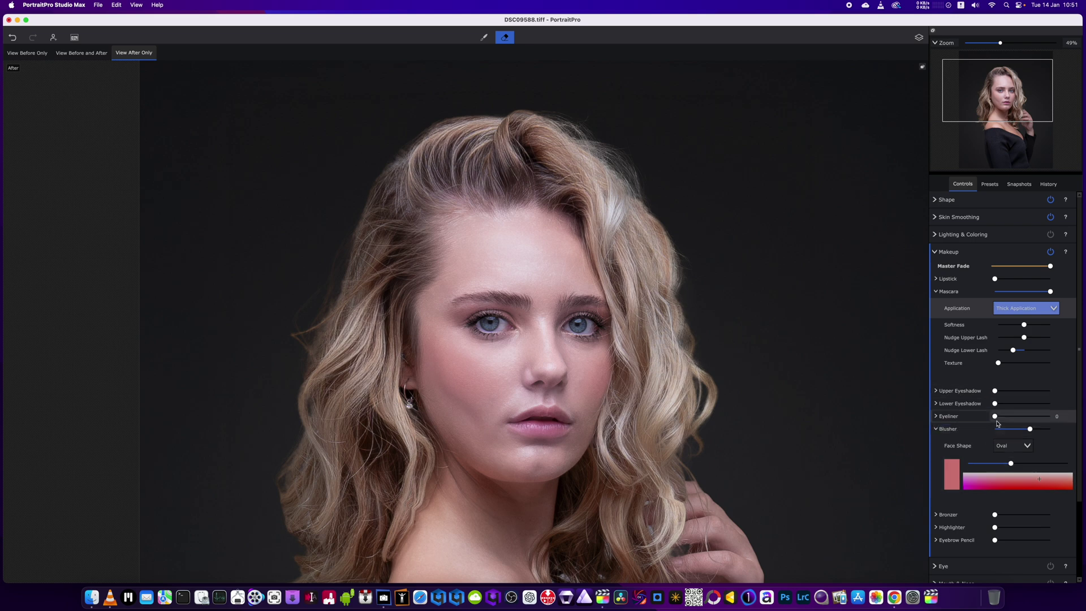
Apply Kohl eyeliner along the upper lashes
{"action": "left_click_drag", "start_coordinate": [996, 419], "coordinate": [1021, 417]}
{"action": "scroll", "coordinate": [903, 423], "scroll_direction": "down", "scroll_amount": 2}
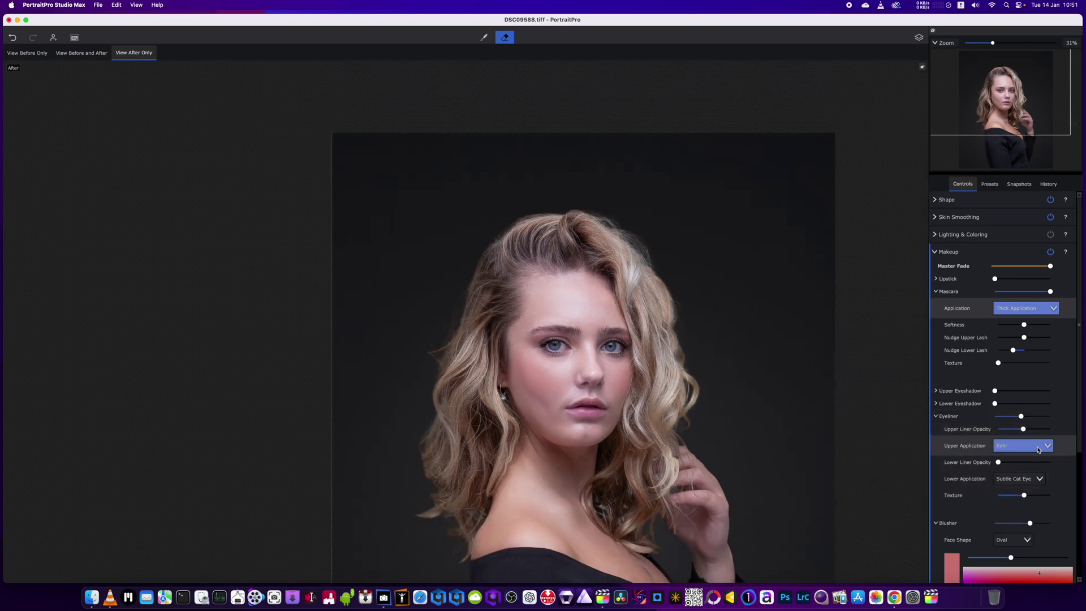
{"action": "scroll", "coordinate": [1037, 450], "scroll_direction": "down", "scroll_amount": 3}
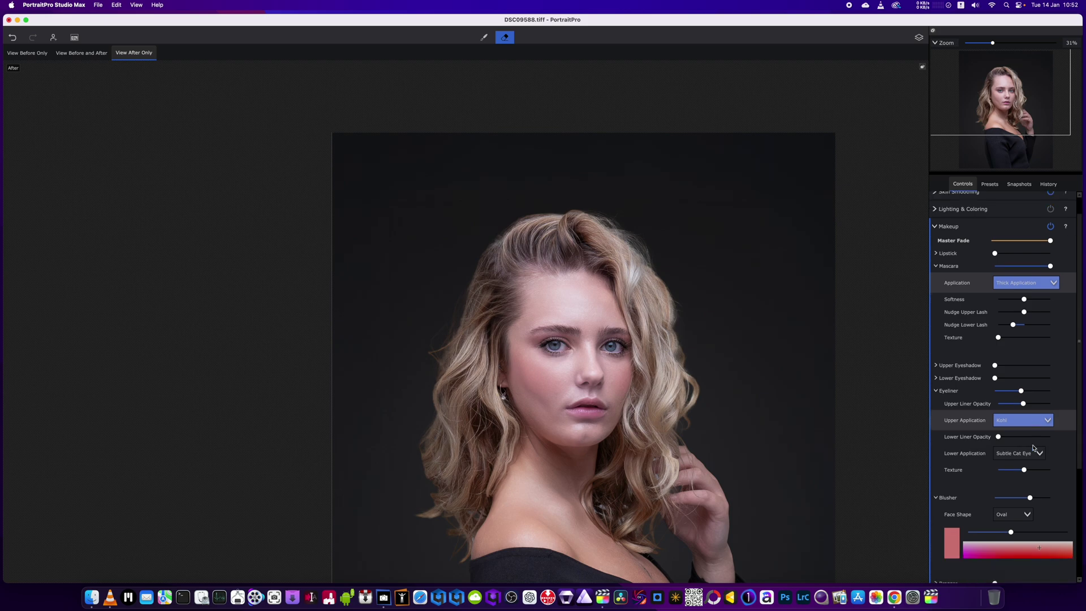
Raise Eyebrow Pencil to about 28 with a black tone to darken the brows
{"action": "scroll", "coordinate": [1032, 447], "scroll_direction": "down", "scroll_amount": 2}
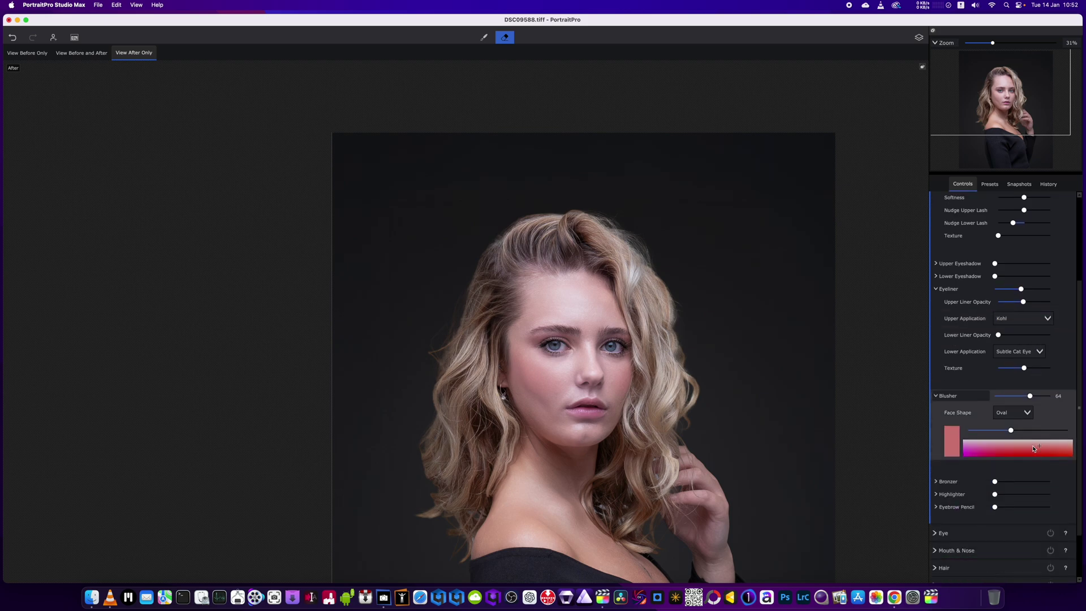
{"action": "scroll", "coordinate": [717, 431], "scroll_direction": "up", "scroll_amount": 2}
{"action": "scroll", "coordinate": [717, 430], "scroll_direction": "up", "scroll_amount": 2}
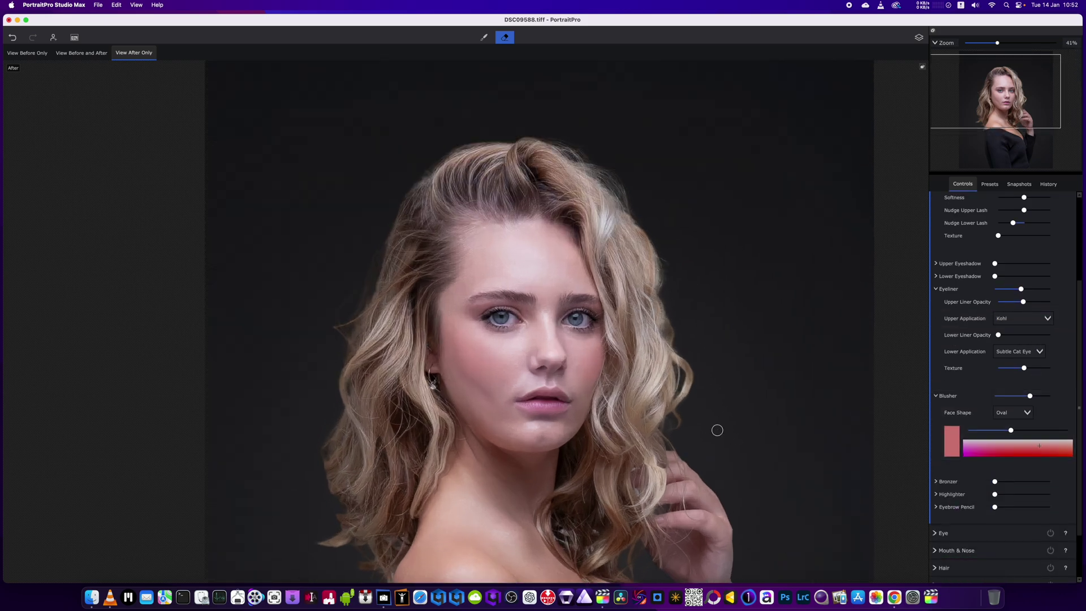
{"action": "scroll", "coordinate": [1081, 369], "scroll_direction": "down", "scroll_amount": 1}
{"action": "scroll", "coordinate": [1081, 369], "scroll_direction": "down", "scroll_amount": 2}
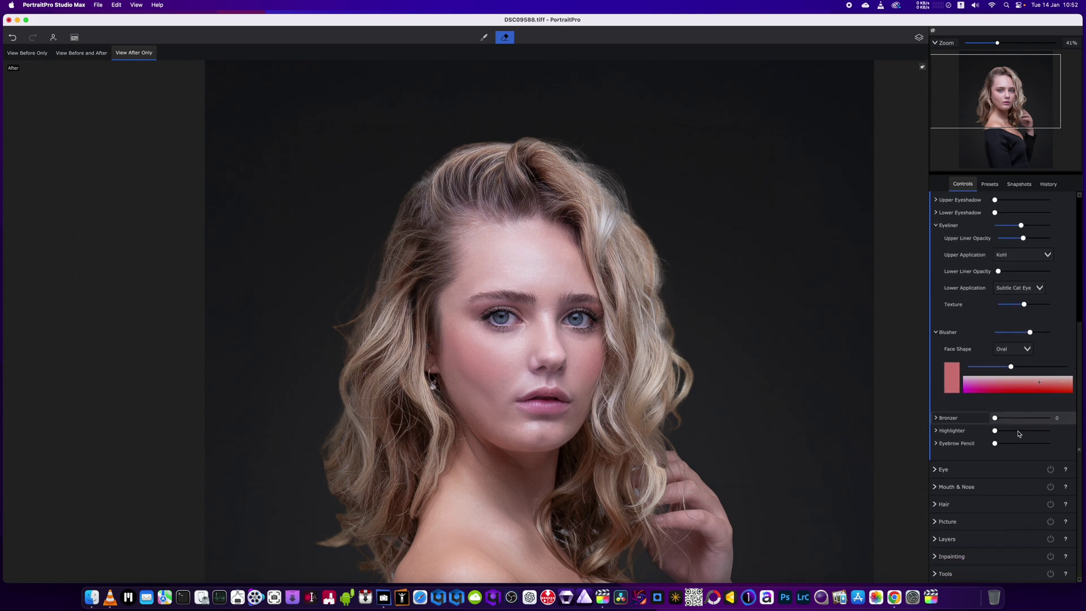
{"action": "left_click_drag", "start_coordinate": [996, 443], "coordinate": [1005, 450]}
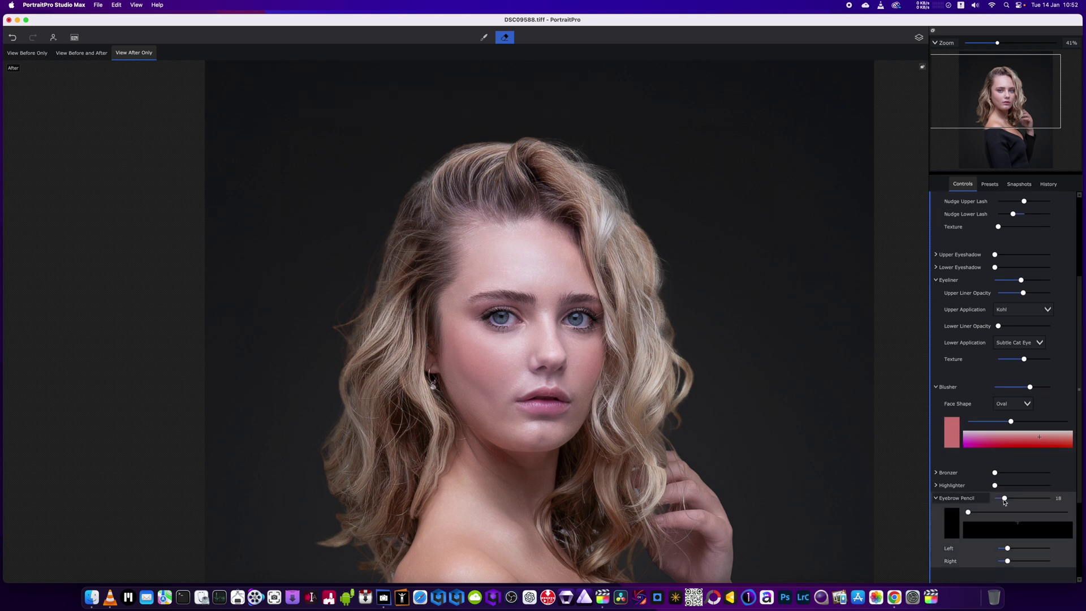
{"action": "mouse_move", "coordinate": [1004, 502]}
{"action": "left_mouse_down"}
{"action": "mouse_move", "coordinate": [1017, 503]}
{"action": "mouse_move", "coordinate": [1006, 503]}
{"action": "left_mouse_up"}
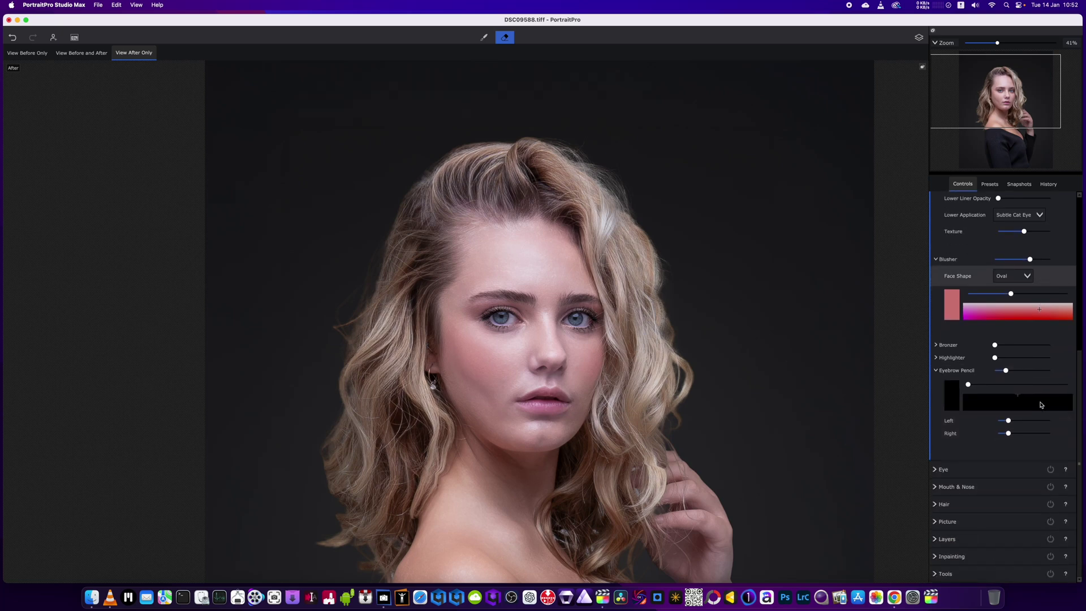
In the Eye section, raise Brighten Iris, Sharpen Eyes and Darken Pupil Size
{"action": "left_click", "coordinate": [949, 470]}
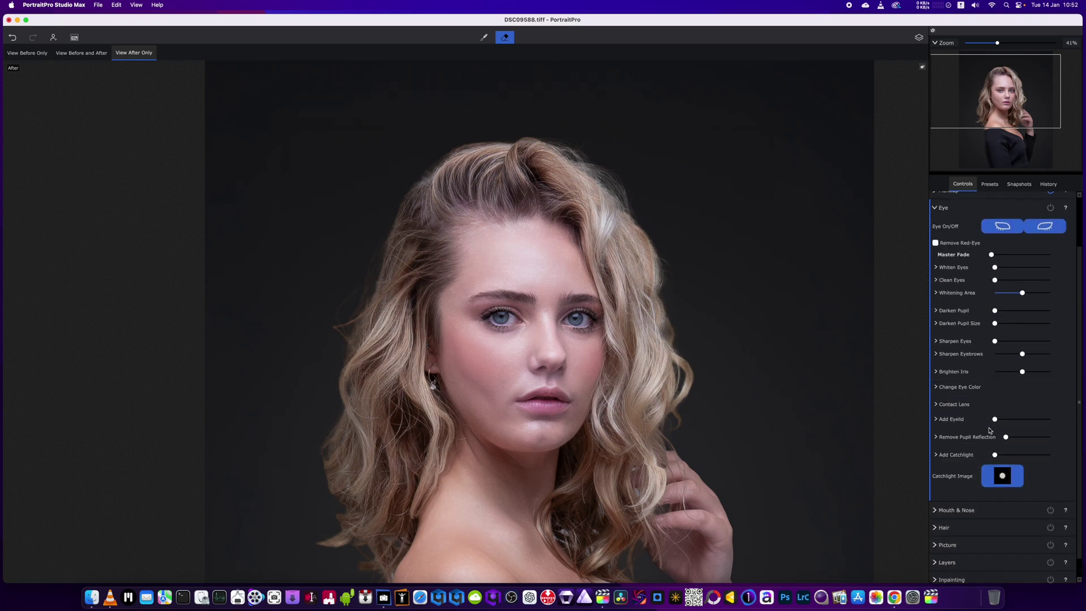
{"action": "left_click_drag", "start_coordinate": [995, 422], "coordinate": [1019, 419]}
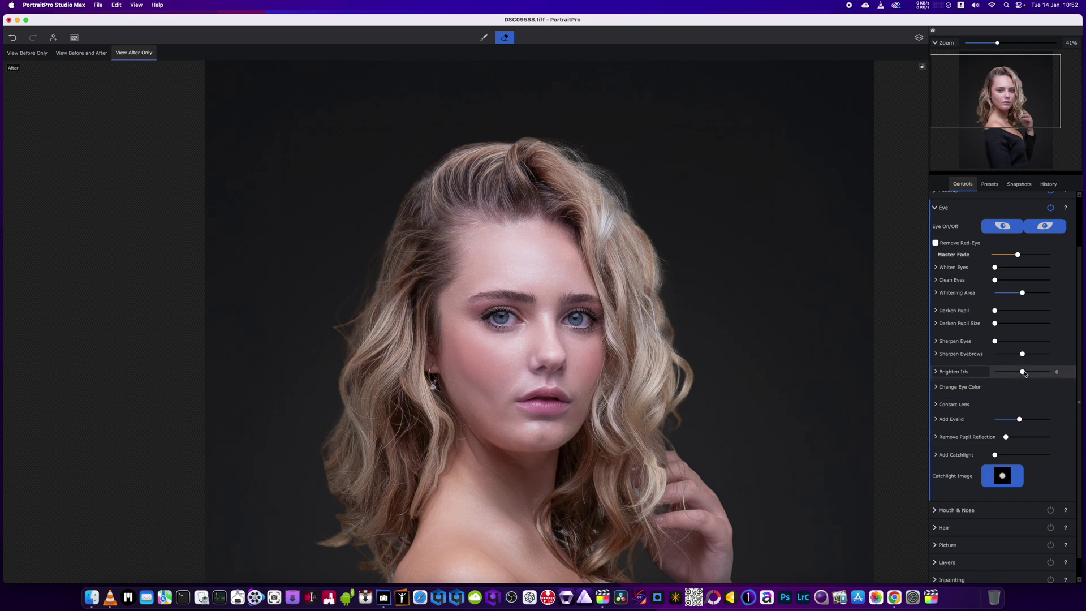
{"action": "left_click_drag", "start_coordinate": [1024, 373], "coordinate": [1030, 373]}
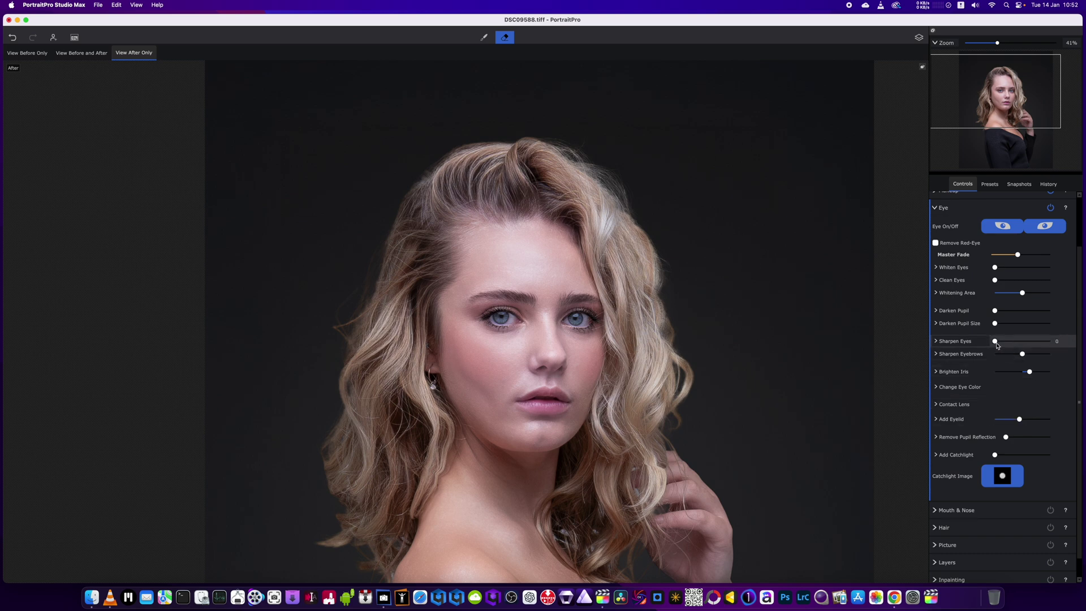
{"action": "left_click_drag", "start_coordinate": [995, 341], "coordinate": [1007, 342]}
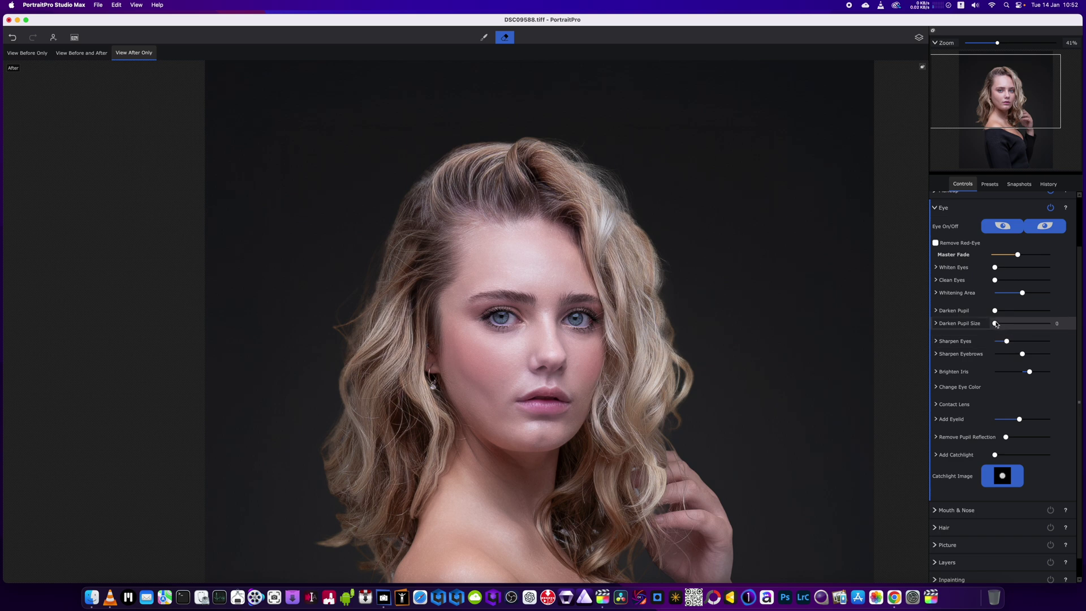
{"action": "left_click_drag", "start_coordinate": [996, 324], "coordinate": [1014, 277]}
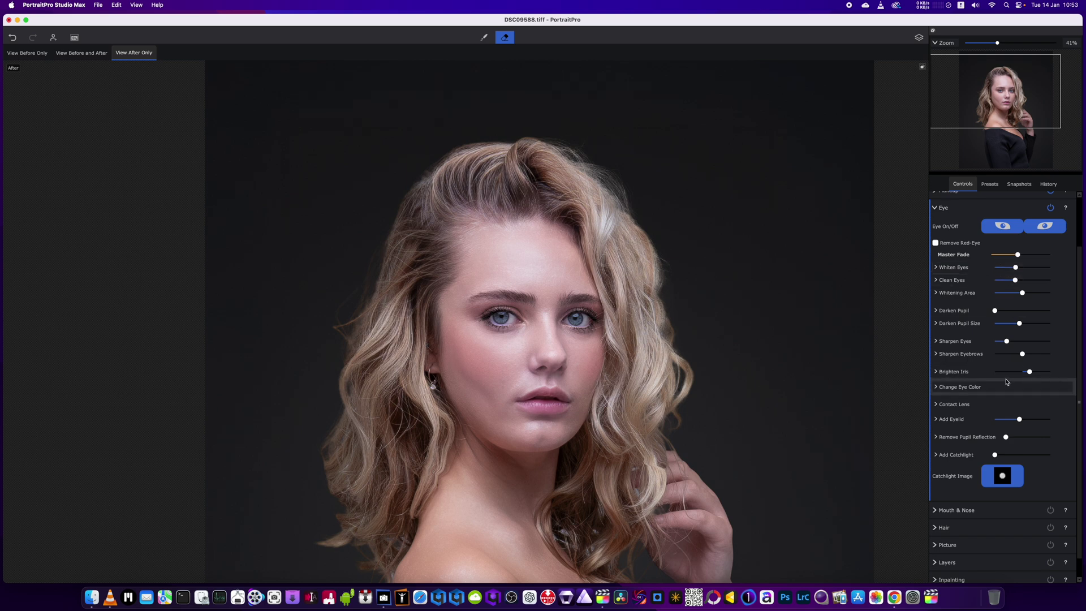
{"action": "scroll", "coordinate": [1005, 382], "scroll_direction": "down", "scroll_amount": 2}
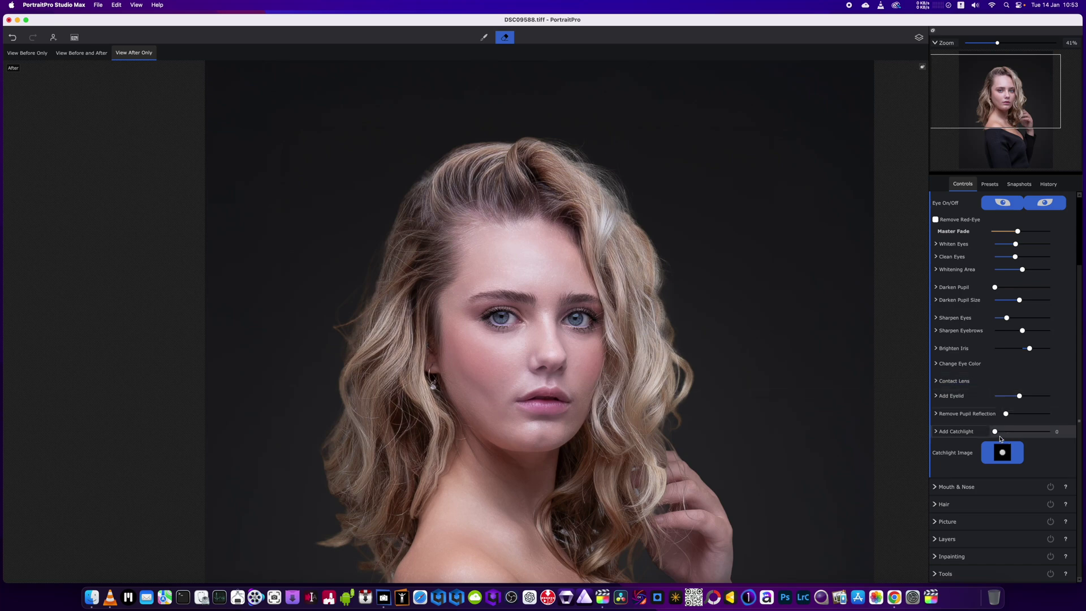
Set Lip Saturation to 43, Lip Darken to 31 and Moisten Lips to about 36
{"action": "left_click", "coordinate": [993, 487]}
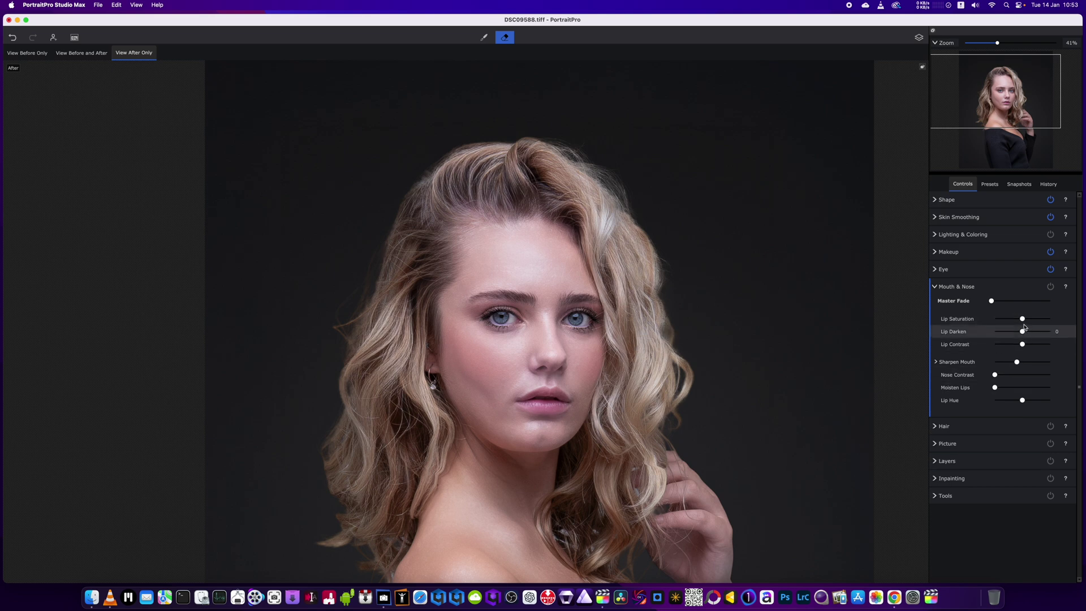
{"action": "left_click_drag", "start_coordinate": [1022, 319], "coordinate": [1043, 323]}
{"action": "left_click_drag", "start_coordinate": [1029, 335], "coordinate": [1033, 334]}
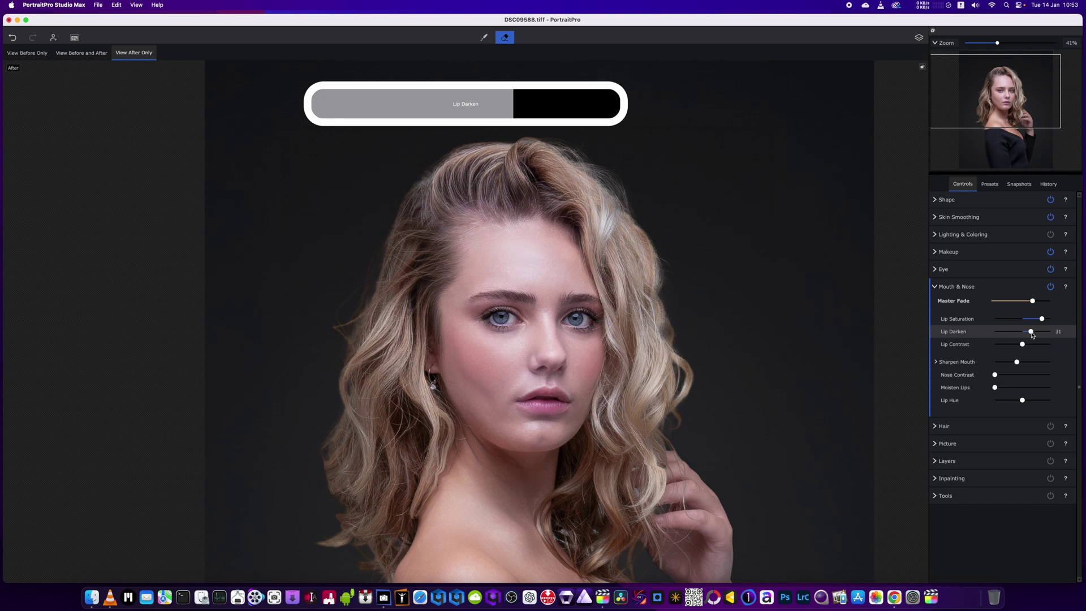
{"action": "left_click_drag", "start_coordinate": [1000, 390], "coordinate": [1021, 390]}
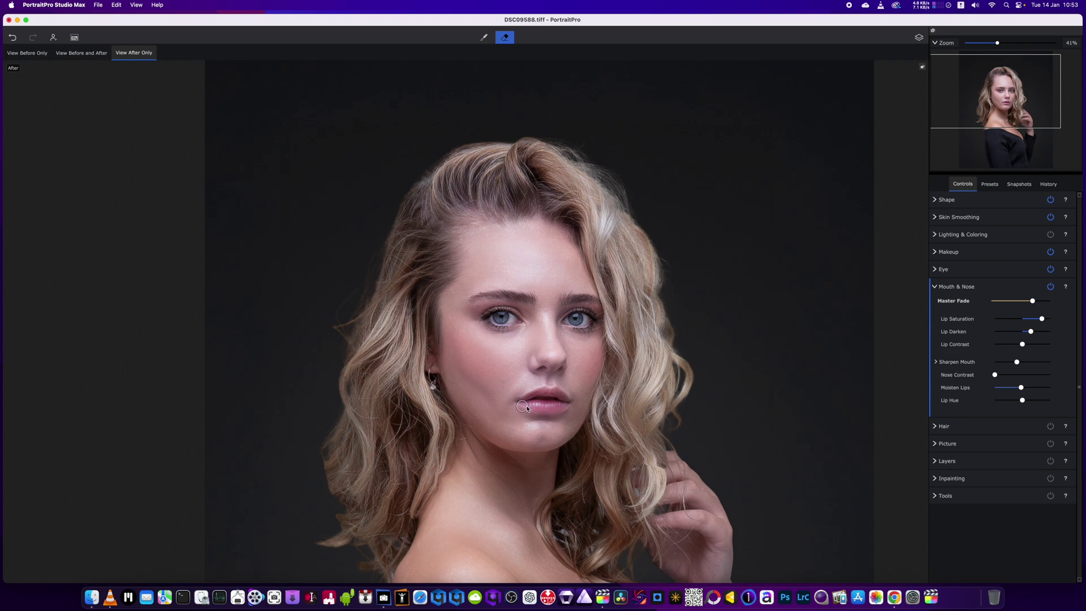
{"action": "mouse_move", "coordinate": [1020, 389]}
{"action": "left_mouse_down"}
{"action": "mouse_move", "coordinate": [995, 390]}
{"action": "mouse_move", "coordinate": [1016, 394]}
{"action": "left_mouse_up"}
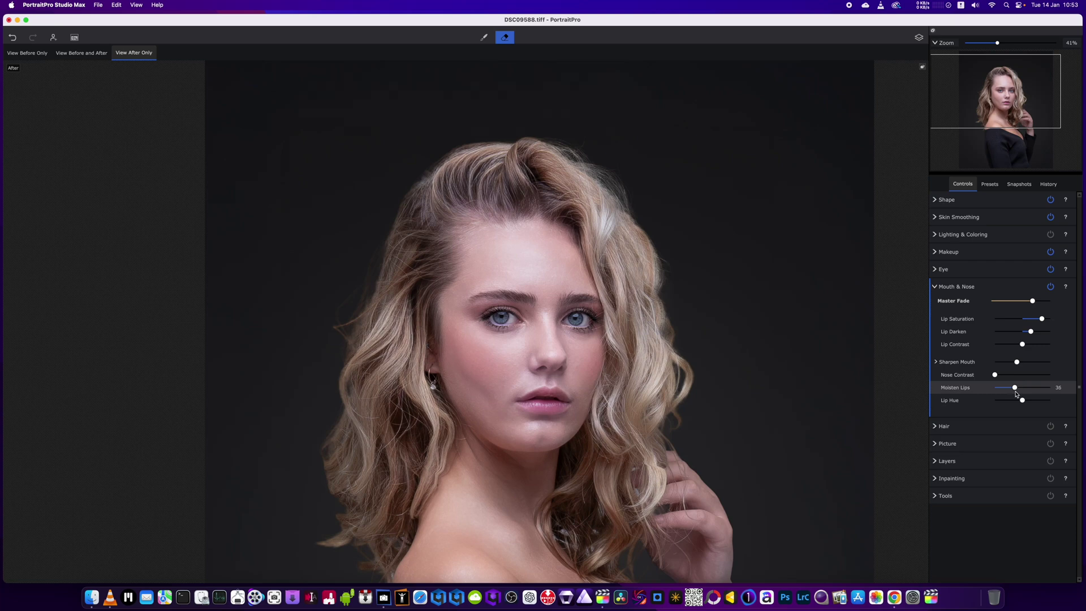
Cool the hair Temperature to about -24 and raise hair Sharpen to roughly 31
{"action": "left_click", "coordinate": [961, 426]}
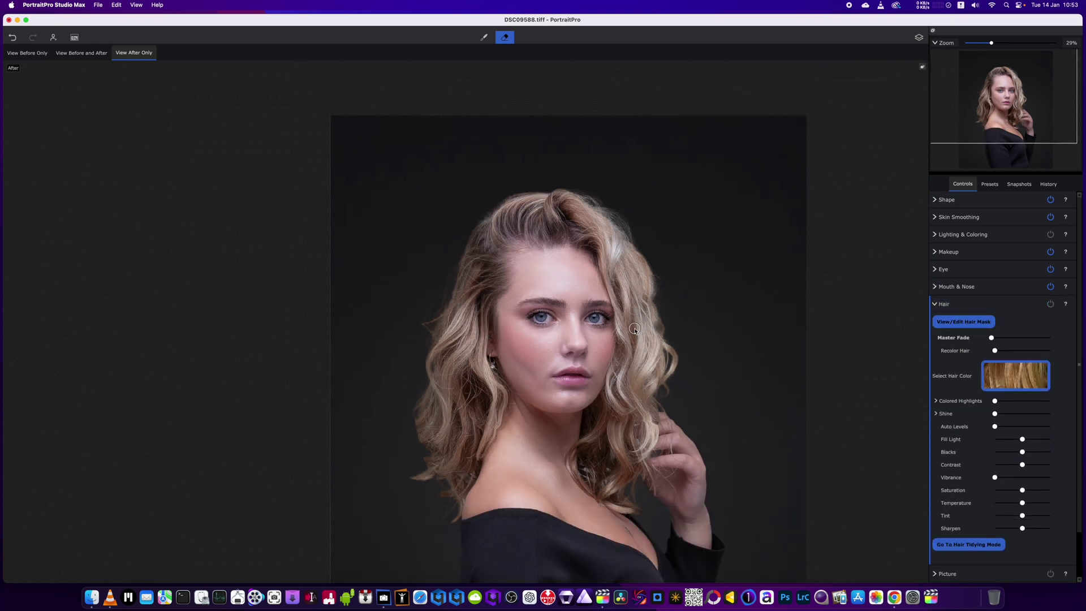
{"action": "scroll", "coordinate": [634, 329], "scroll_direction": "down", "scroll_amount": 1}
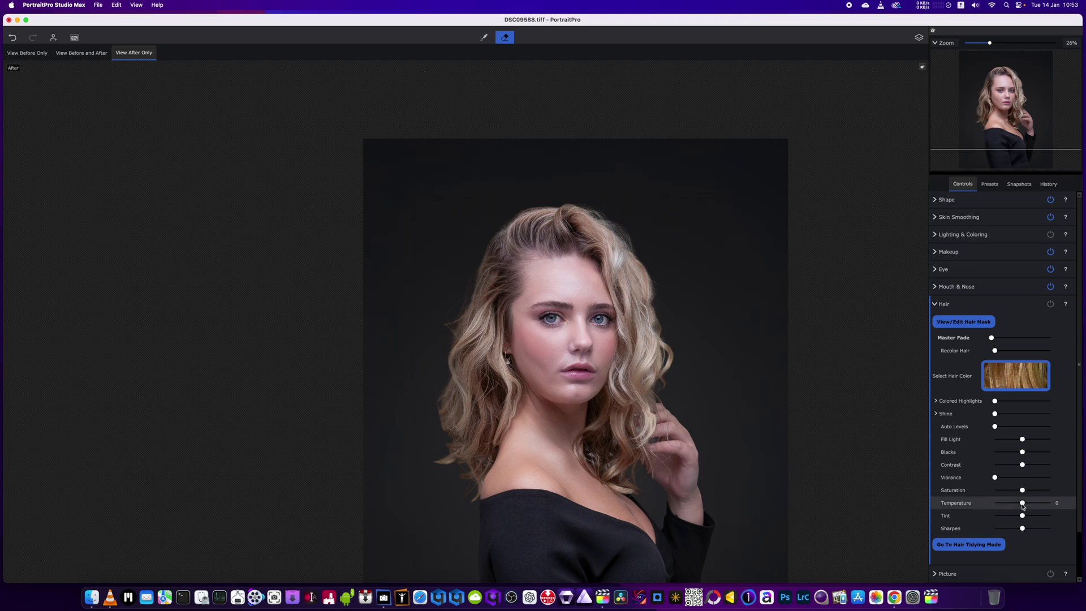
{"action": "left_click_drag", "start_coordinate": [1024, 505], "coordinate": [1009, 509]}
{"action": "left_click_drag", "start_coordinate": [1009, 509], "coordinate": [1016, 508]}
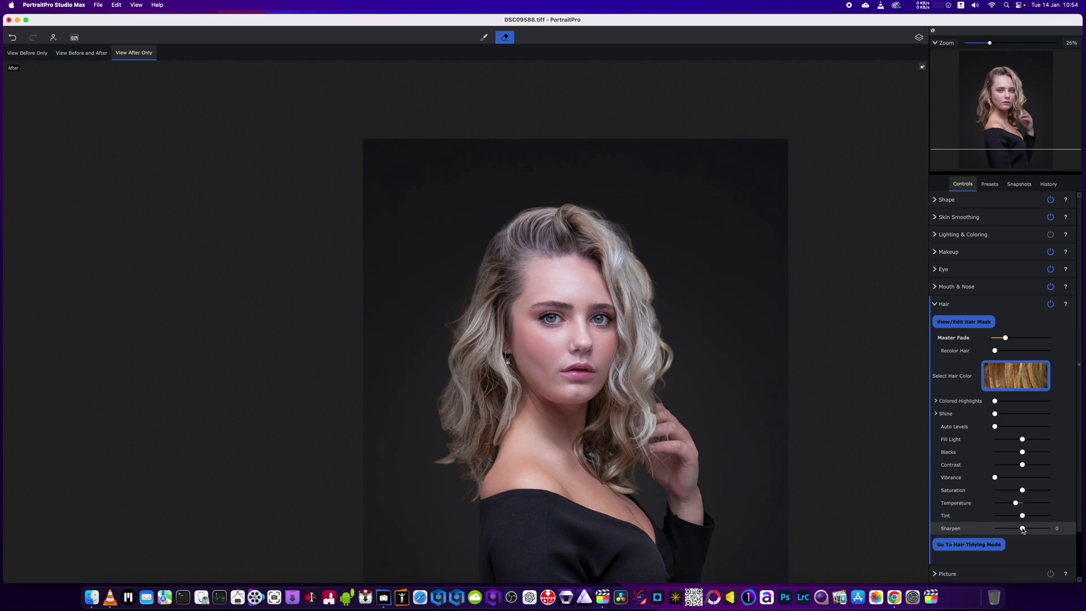
{"action": "mouse_move", "coordinate": [1022, 529]}
{"action": "left_mouse_down"}
{"action": "mouse_move", "coordinate": [1038, 531]}
{"action": "mouse_move", "coordinate": [1029, 531]}
{"action": "left_mouse_up"}
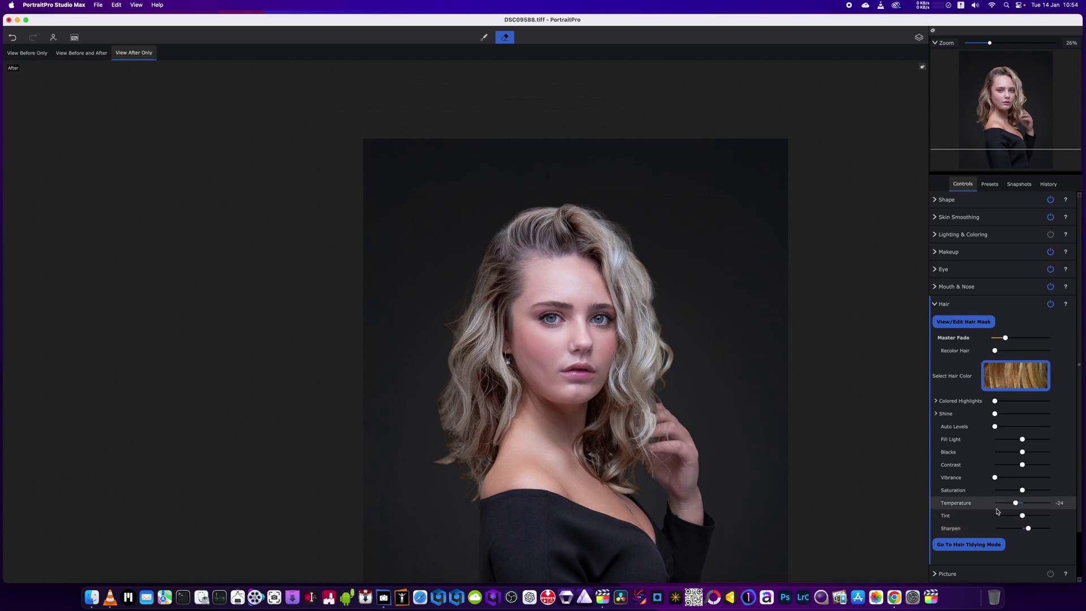
Reshape the face at full strength, set Head Forward to about 20 and Hair Volume to 100
{"action": "left_click", "coordinate": [934, 305]}
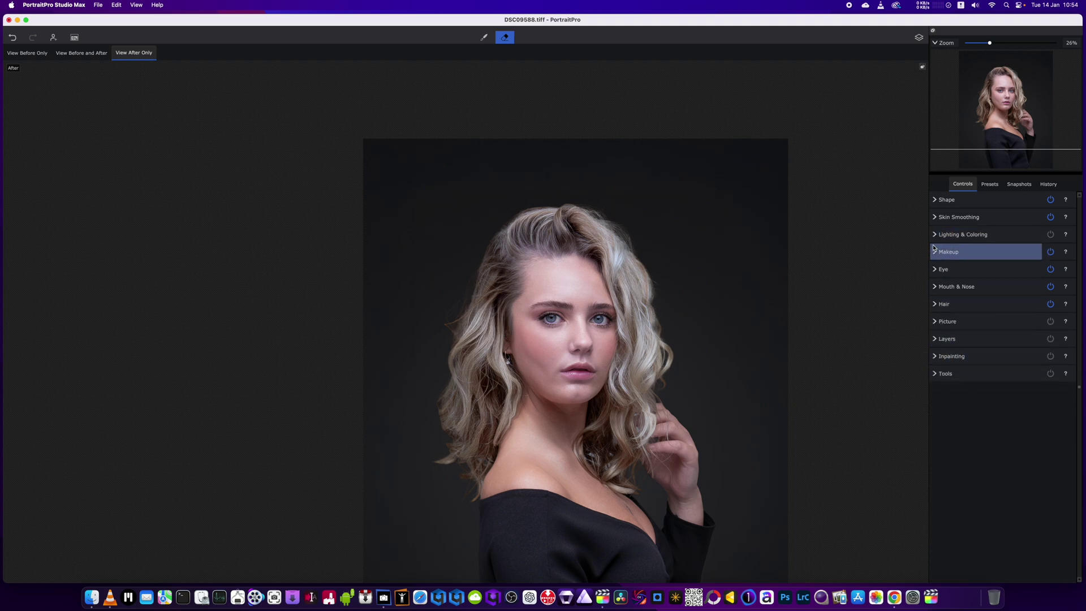
{"action": "left_click", "coordinate": [936, 200]}
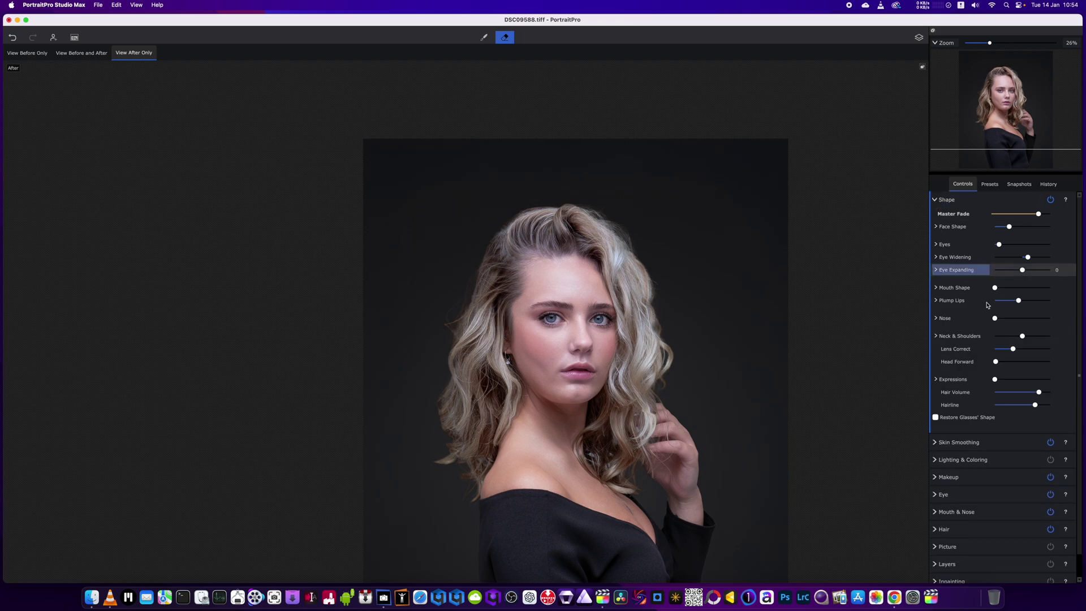
{"action": "mouse_move", "coordinate": [1010, 226]}
{"action": "left_mouse_down"}
{"action": "mouse_move", "coordinate": [1030, 235]}
{"action": "mouse_move", "coordinate": [990, 236]}
{"action": "mouse_move", "coordinate": [1031, 235]}
{"action": "mouse_move", "coordinate": [1012, 234]}
{"action": "left_mouse_up"}
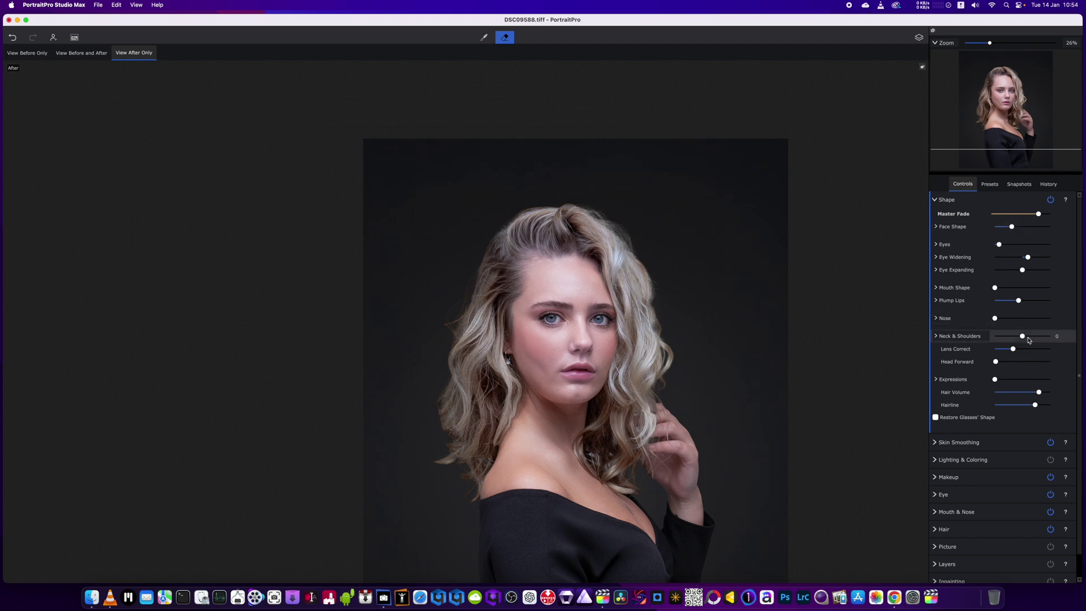
{"action": "mouse_move", "coordinate": [997, 364]}
{"action": "left_mouse_down"}
{"action": "mouse_move", "coordinate": [1017, 363]}
{"action": "mouse_move", "coordinate": [1006, 365]}
{"action": "left_mouse_up"}
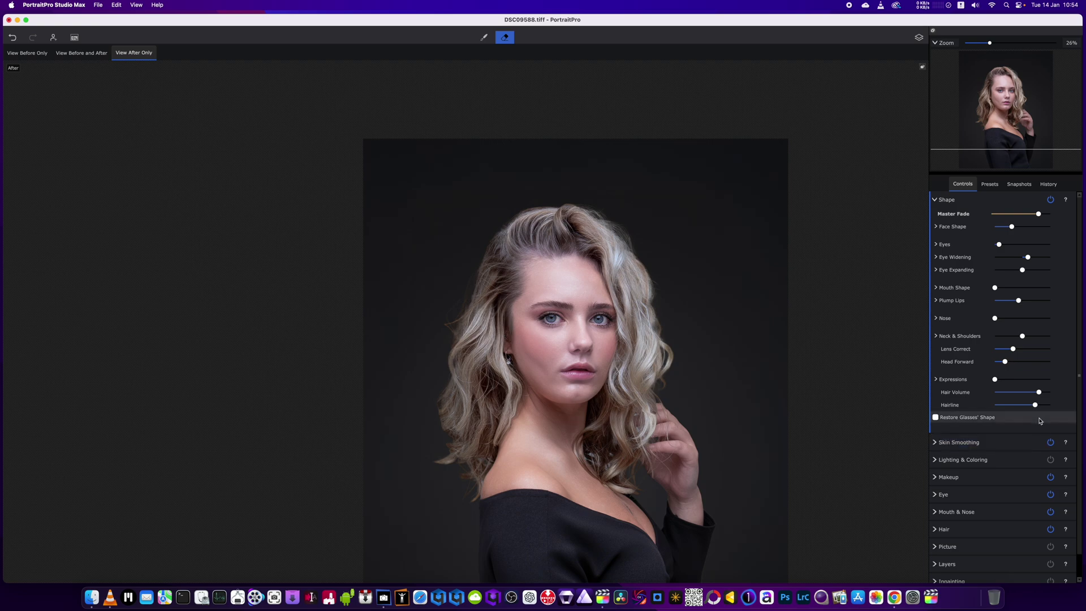
{"action": "mouse_move", "coordinate": [1039, 395]}
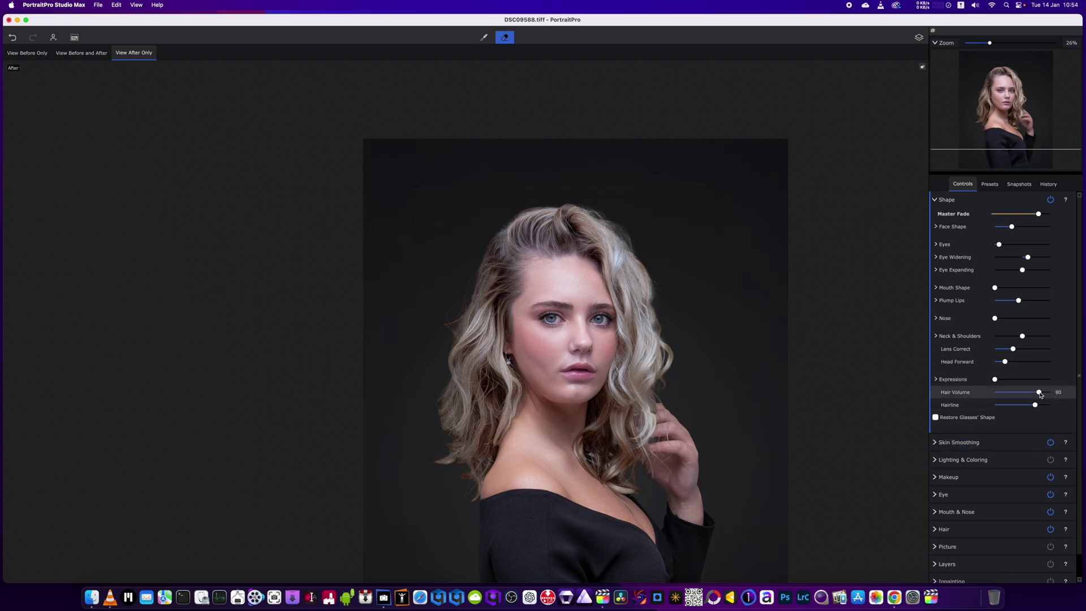
{"action": "left_click_drag", "start_coordinate": [1039, 394], "coordinate": [1052, 394]}
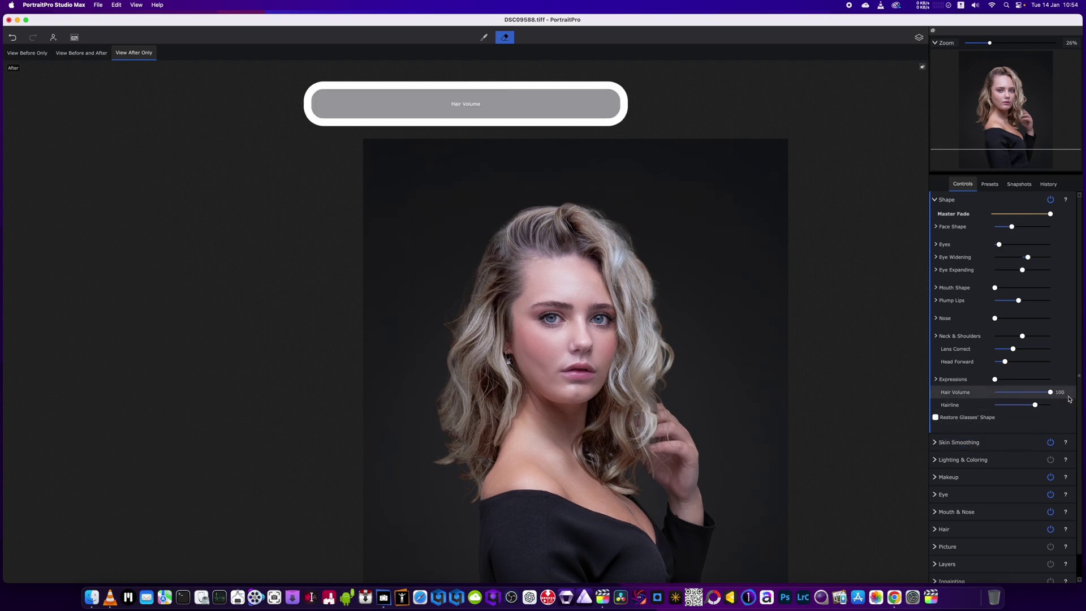
{"action": "left_click", "coordinate": [934, 207]}
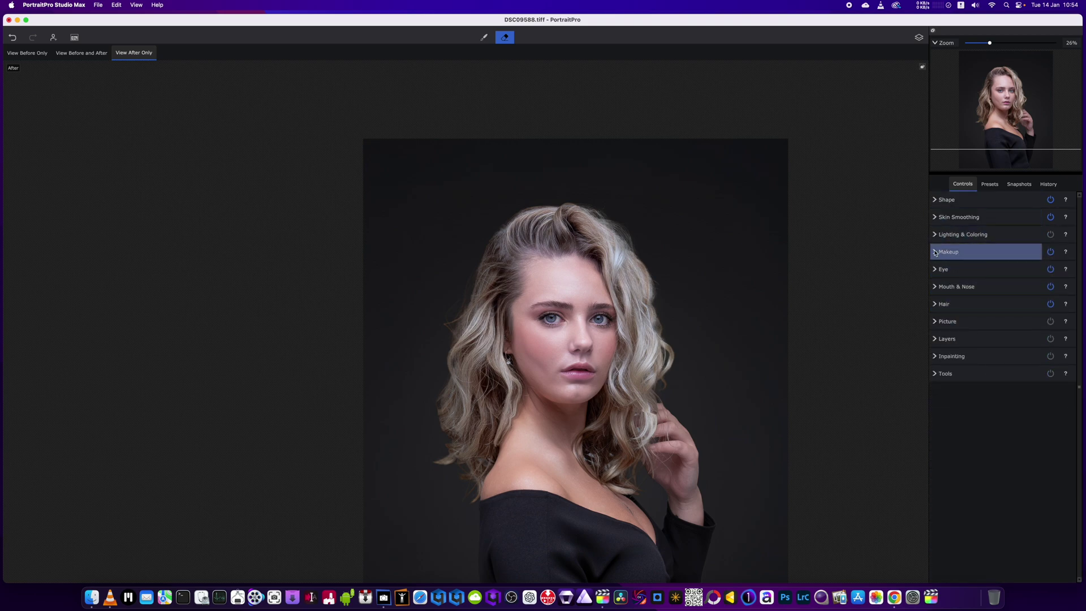
Raise the Modeling light to 48 in Lighting & Coloring
{"action": "left_click", "coordinate": [958, 234]}
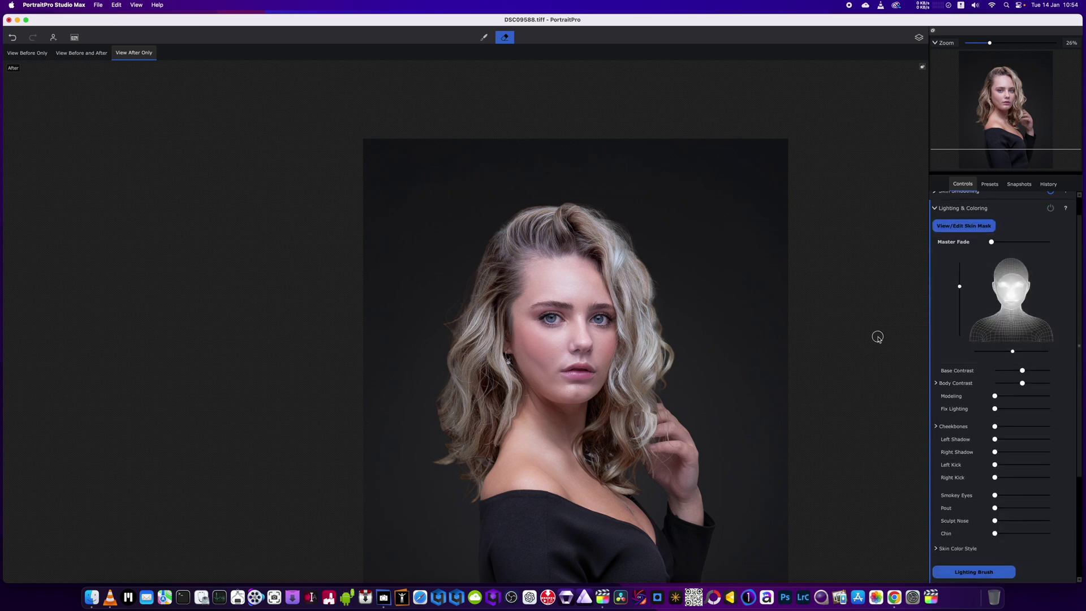
{"action": "scroll", "coordinate": [1002, 401], "scroll_direction": "down", "scroll_amount": 2}
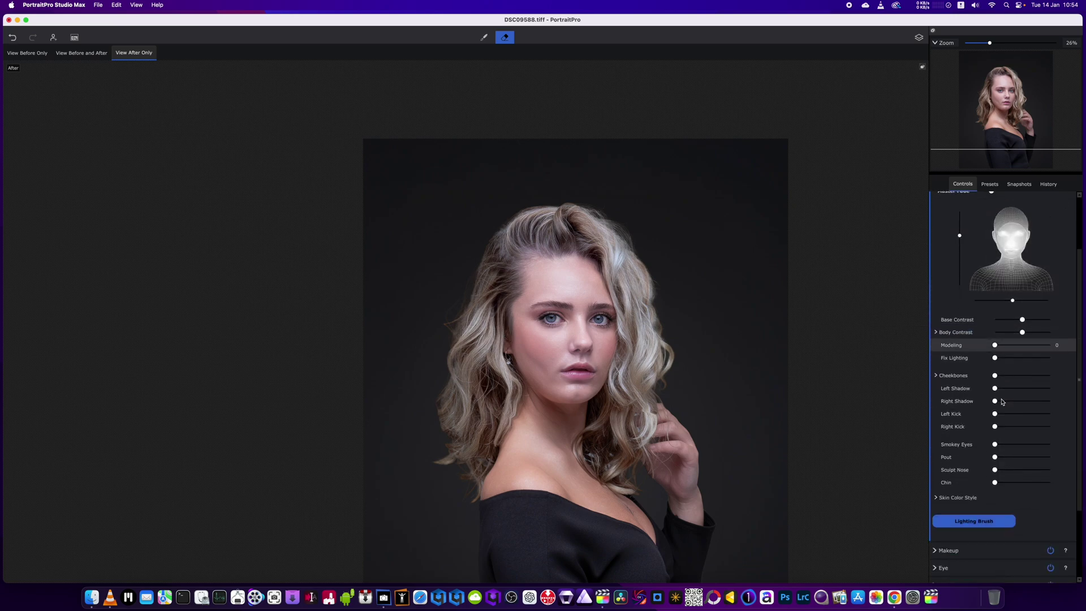
{"action": "scroll", "coordinate": [968, 252], "scroll_direction": "up", "scroll_amount": 2}
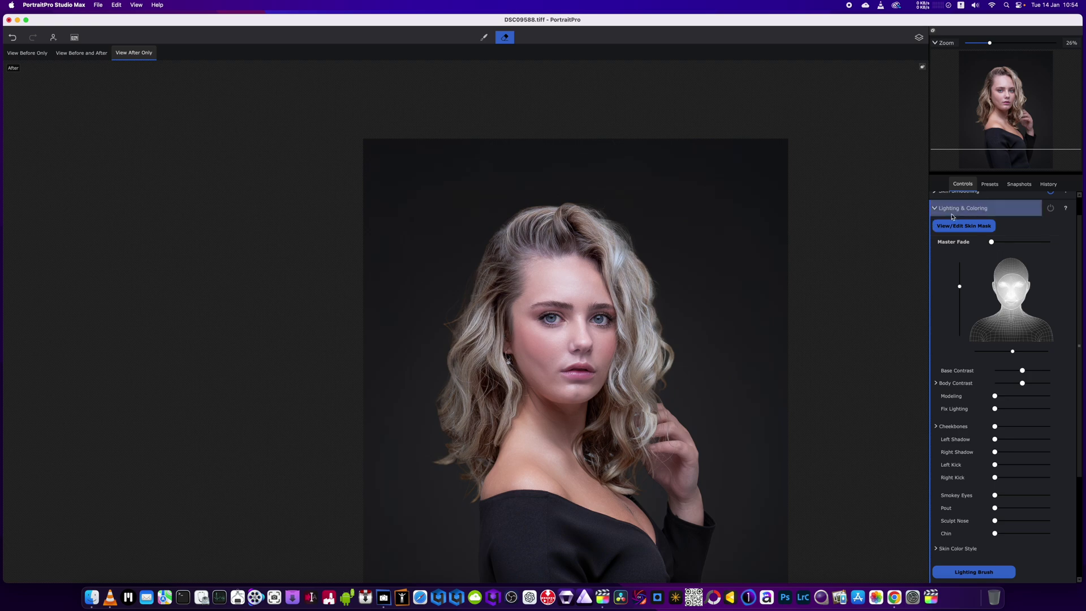
{"action": "scroll", "coordinate": [1017, 331], "scroll_direction": "down", "scroll_amount": 2}
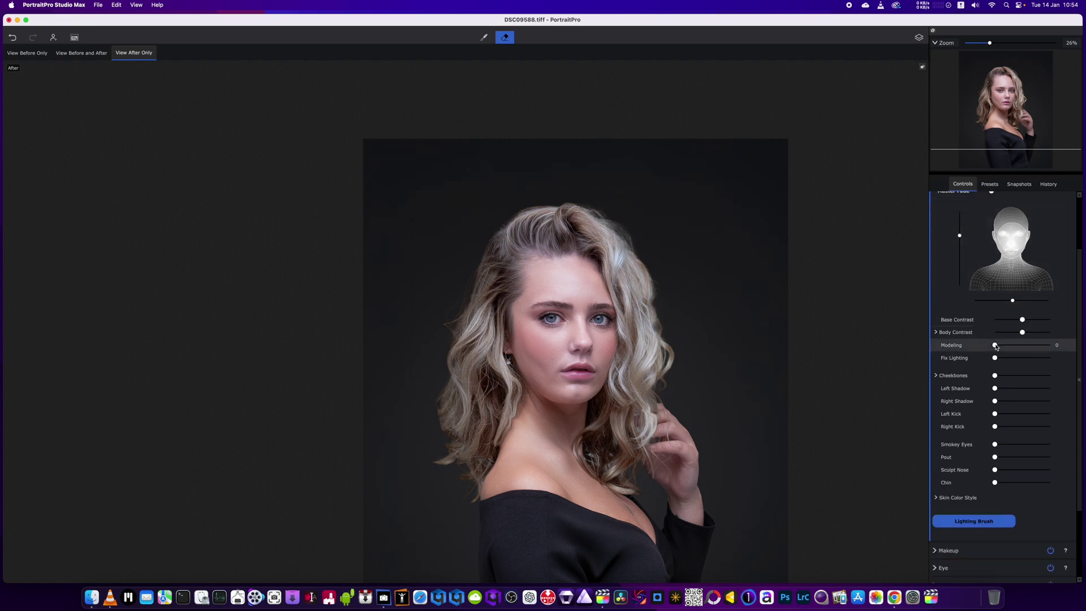
{"action": "left_click_drag", "start_coordinate": [1004, 348], "coordinate": [1024, 349]}
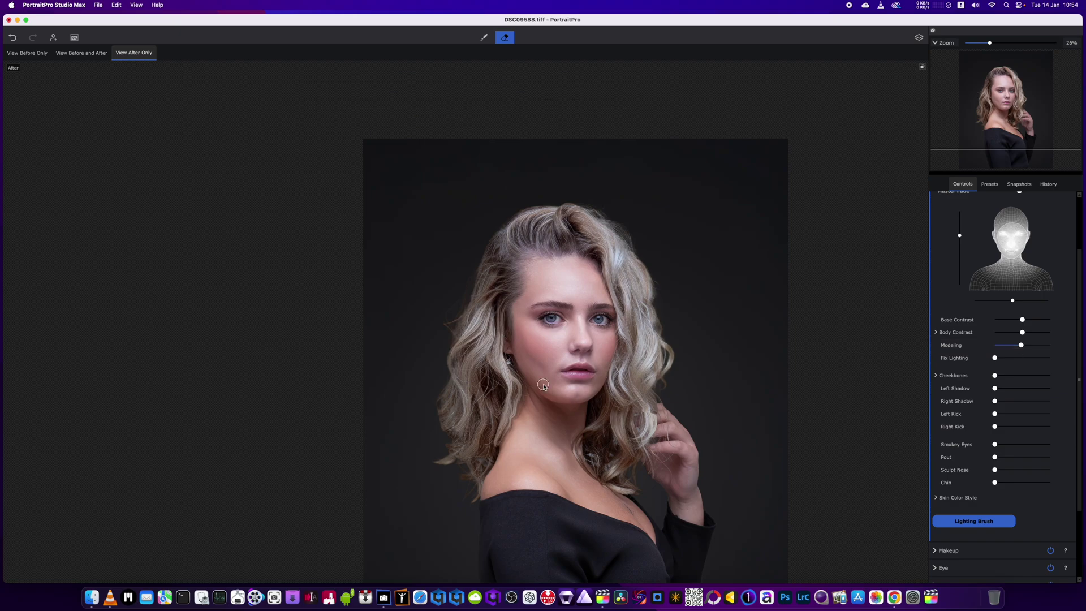
Move the light source on the head widget so it shines from above the face
{"action": "scroll", "coordinate": [587, 335], "scroll_direction": "up", "scroll_amount": 2}
{"action": "scroll", "coordinate": [588, 335], "scroll_direction": "up", "scroll_amount": 1}
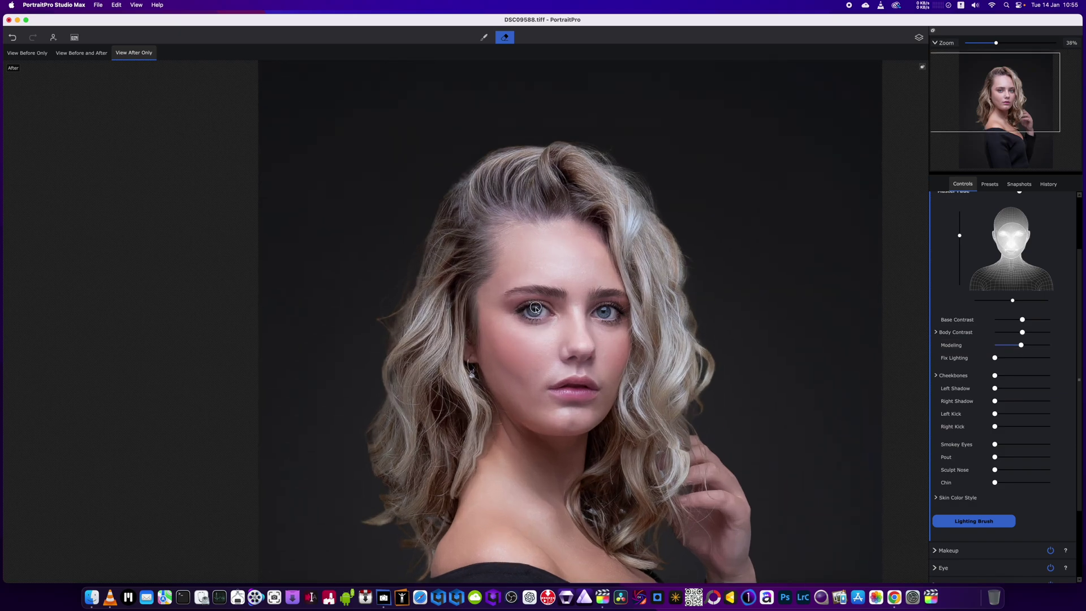
{"action": "scroll", "coordinate": [534, 308], "scroll_direction": "down", "scroll_amount": 1}
{"action": "scroll", "coordinate": [724, 330], "scroll_direction": "down", "scroll_amount": 2}
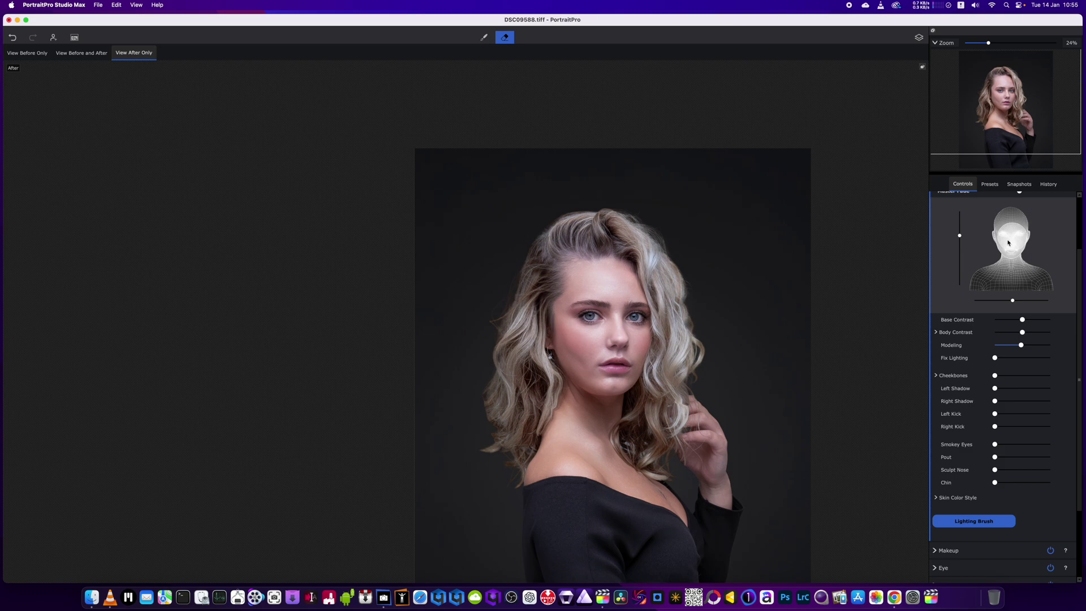
{"action": "left_click_drag", "start_coordinate": [1007, 246], "coordinate": [1002, 214]}
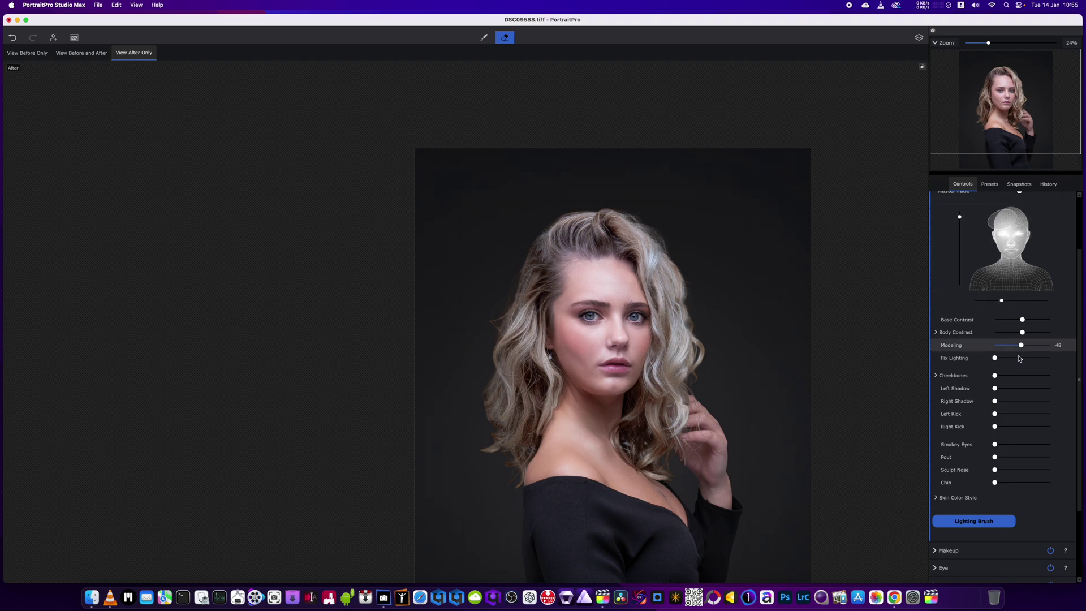
Raise Left Shadow, set Right Shadow to 57 and Sculpt Nose to about 48
{"action": "left_click_drag", "start_coordinate": [996, 389], "coordinate": [1034, 404]}
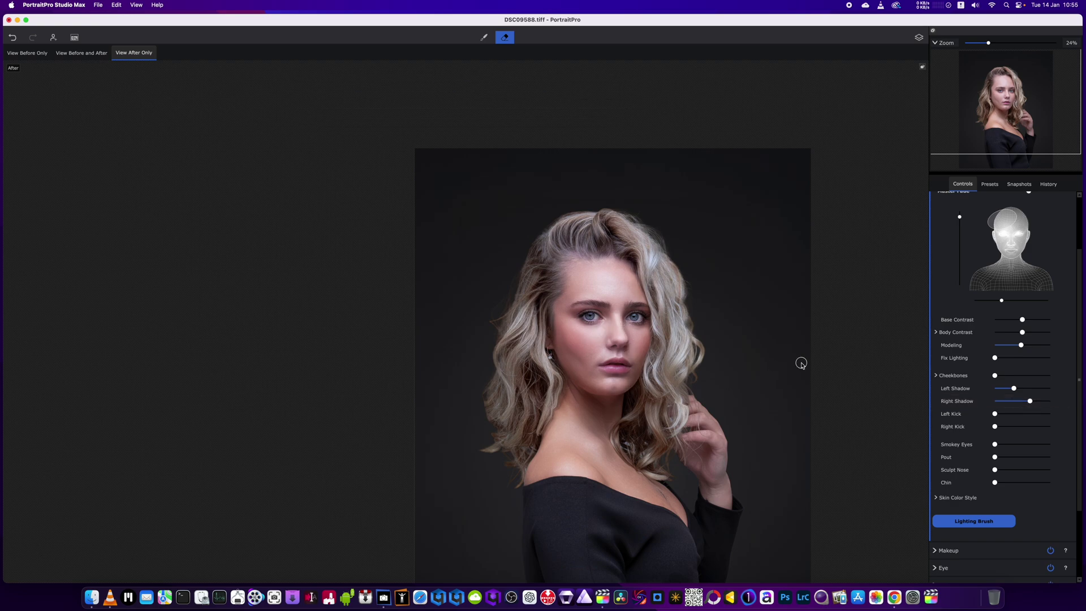
{"action": "left_click_drag", "start_coordinate": [1030, 403], "coordinate": [1007, 457]}
{"action": "scroll", "coordinate": [606, 374], "scroll_direction": "up", "scroll_amount": 3}
{"action": "scroll", "coordinate": [597, 376], "scroll_direction": "down", "scroll_amount": 1}
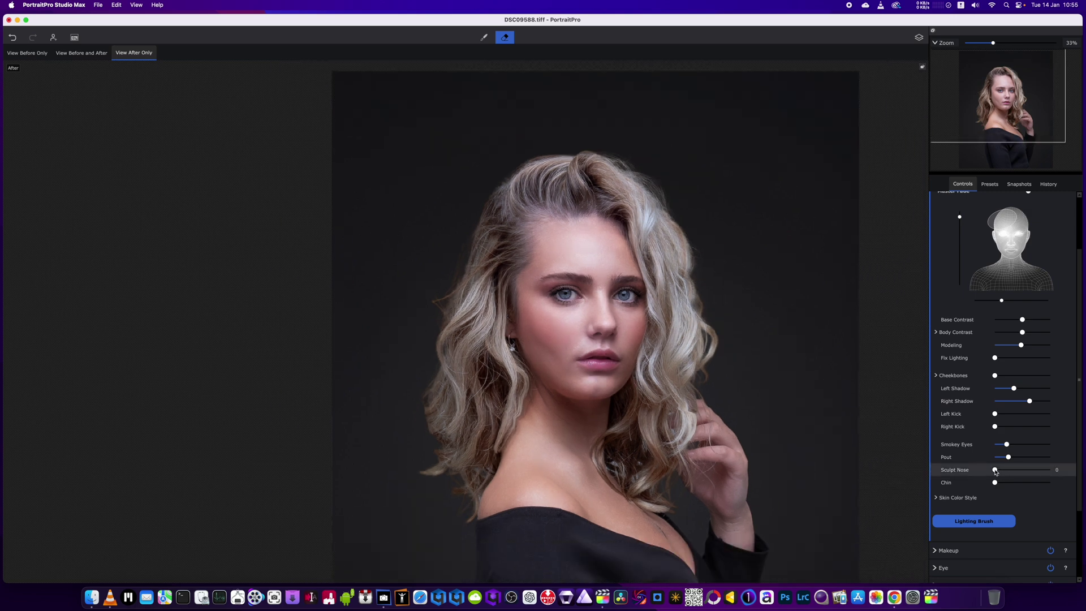
{"action": "mouse_move", "coordinate": [995, 471]}
{"action": "left_mouse_down"}
{"action": "mouse_move", "coordinate": [1030, 473]}
{"action": "mouse_move", "coordinate": [997, 485]}
{"action": "left_mouse_up"}
{"action": "scroll", "coordinate": [840, 424], "scroll_direction": "down", "scroll_amount": 3}
{"action": "scroll", "coordinate": [837, 415], "scroll_direction": "up", "scroll_amount": 6}
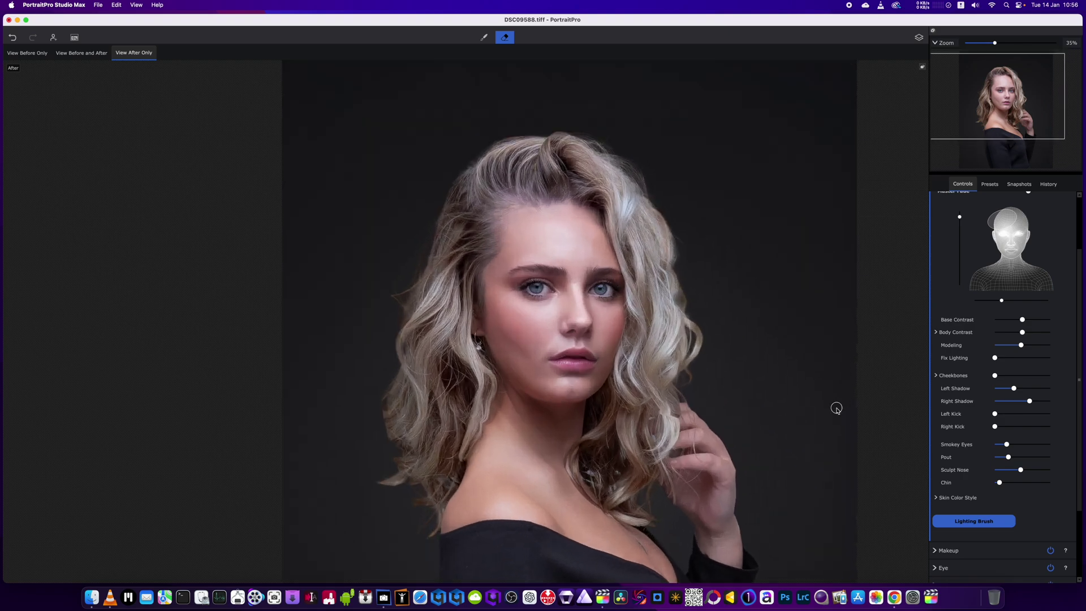
Collapse Lighting & Coloring and fold away the Eyeliner, Blusher and Eyebrow Pencil groups
{"action": "scroll", "coordinate": [835, 411], "scroll_direction": "down", "scroll_amount": 3}
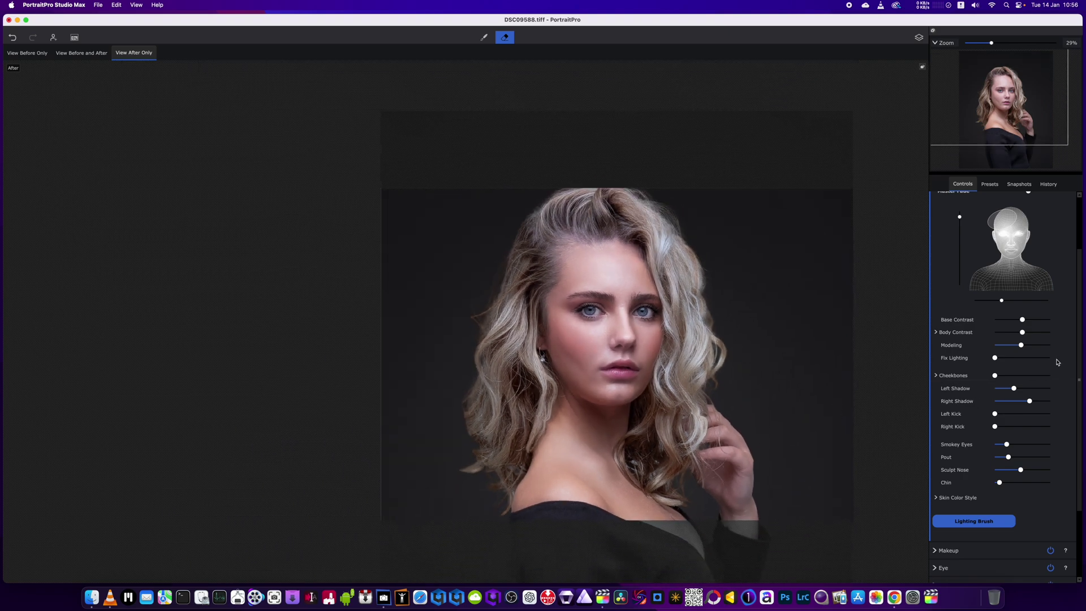
{"action": "scroll", "coordinate": [1000, 292], "scroll_direction": "up", "scroll_amount": 2}
{"action": "scroll", "coordinate": [1000, 293], "scroll_direction": "up", "scroll_amount": 3}
{"action": "left_click", "coordinate": [961, 234]}
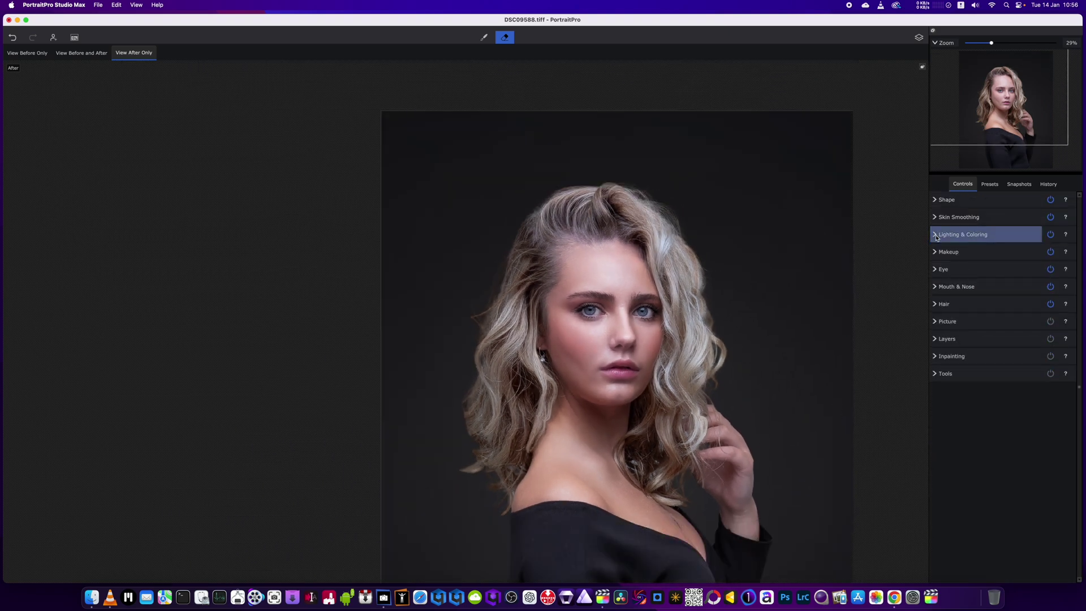
{"action": "left_click", "coordinate": [945, 252]}
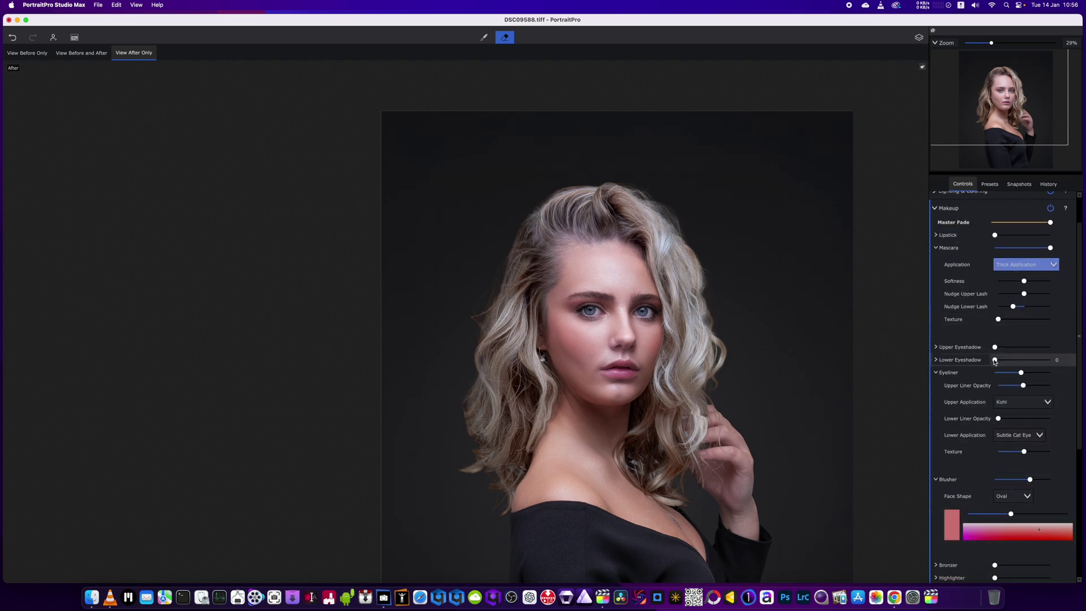
{"action": "left_click", "coordinate": [935, 375]}
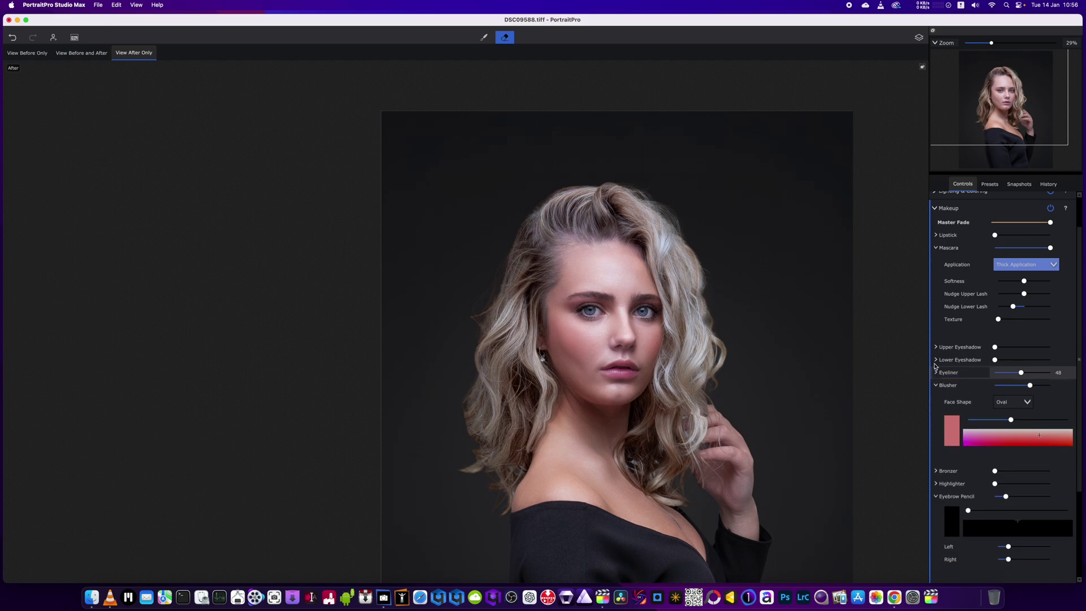
{"action": "left_click", "coordinate": [934, 386]}
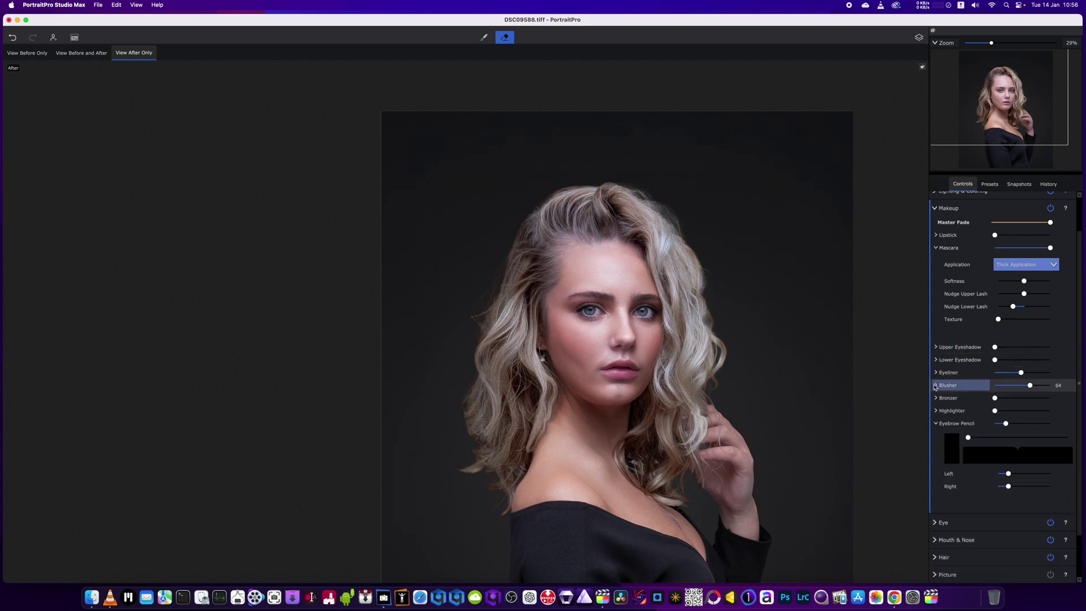
{"action": "left_click", "coordinate": [935, 424]}
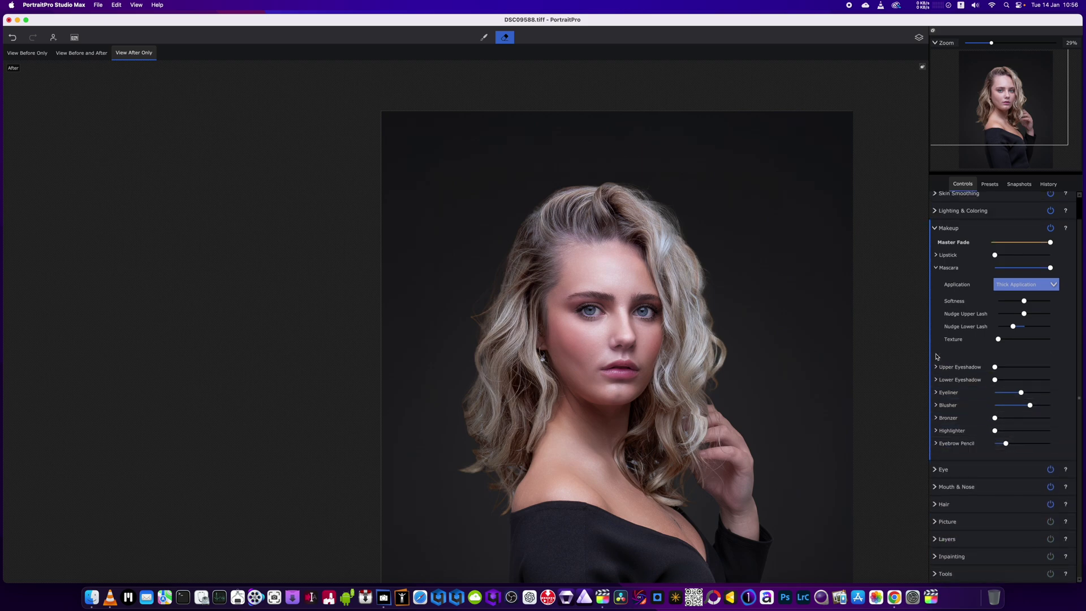
Set Lip Saturation to 100, reset Lip Darken near zero, and Sharpen Mouth to 16
{"action": "left_click", "coordinate": [935, 488]}
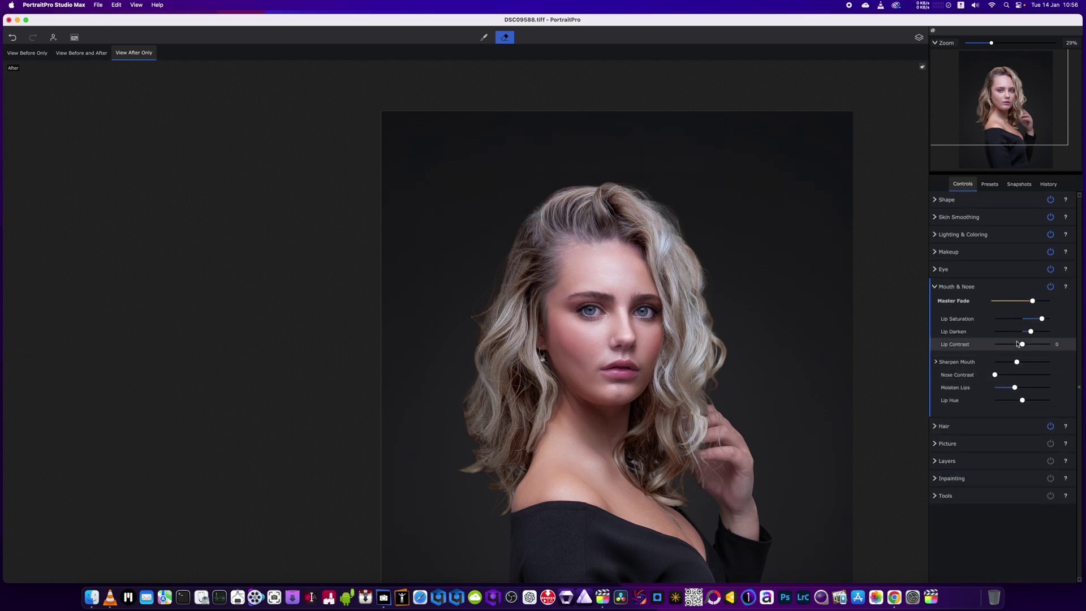
{"action": "left_click_drag", "start_coordinate": [1042, 318], "coordinate": [1067, 321]}
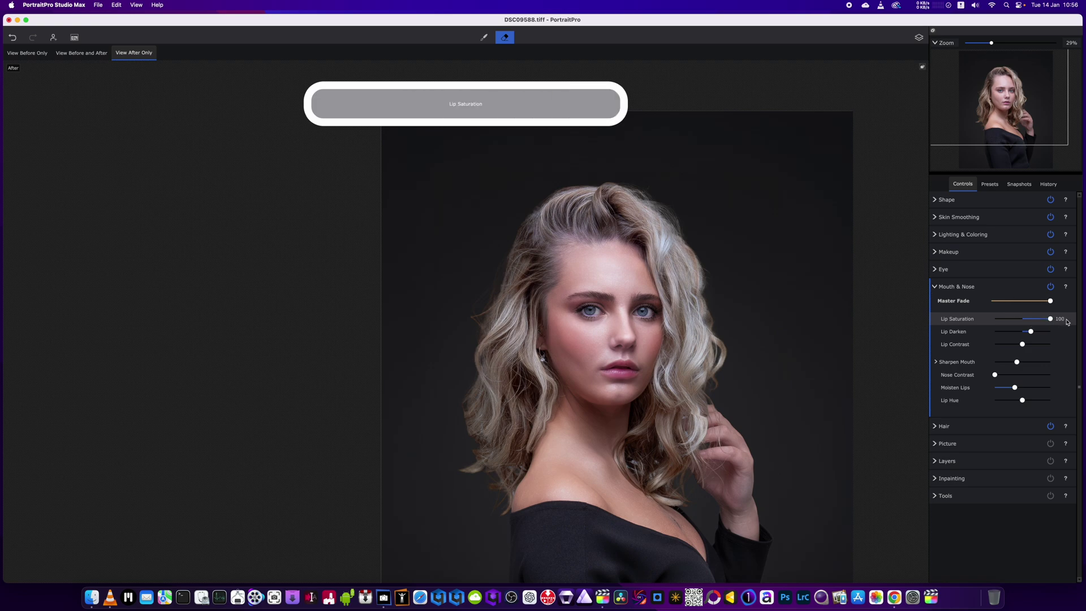
{"action": "double_click", "coordinate": [1030, 332]}
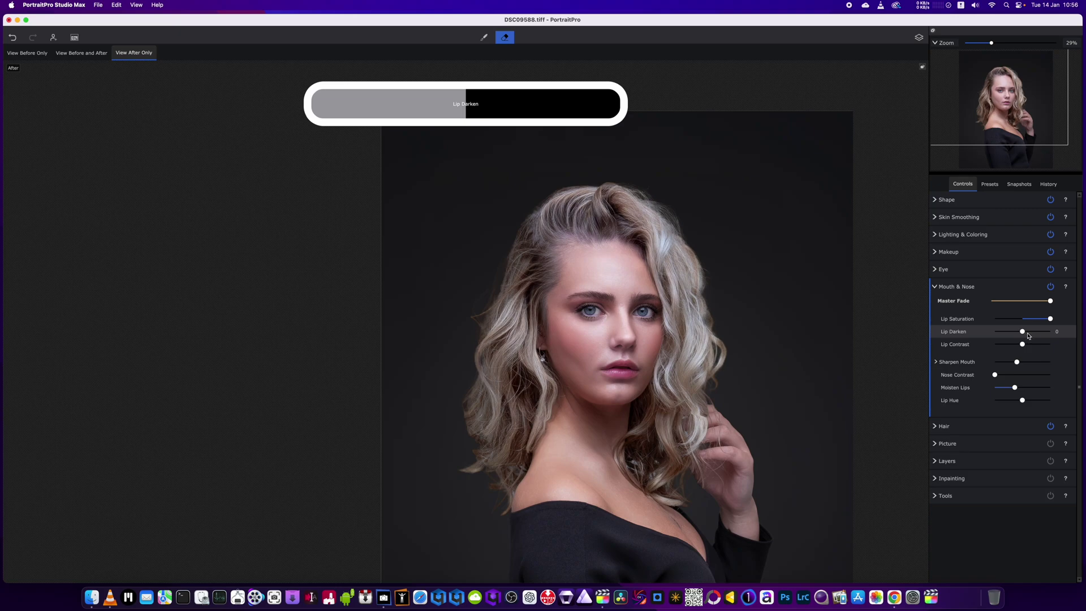
{"action": "left_click", "coordinate": [1027, 332]}
{"action": "left_click_drag", "start_coordinate": [1020, 364], "coordinate": [1023, 365]}
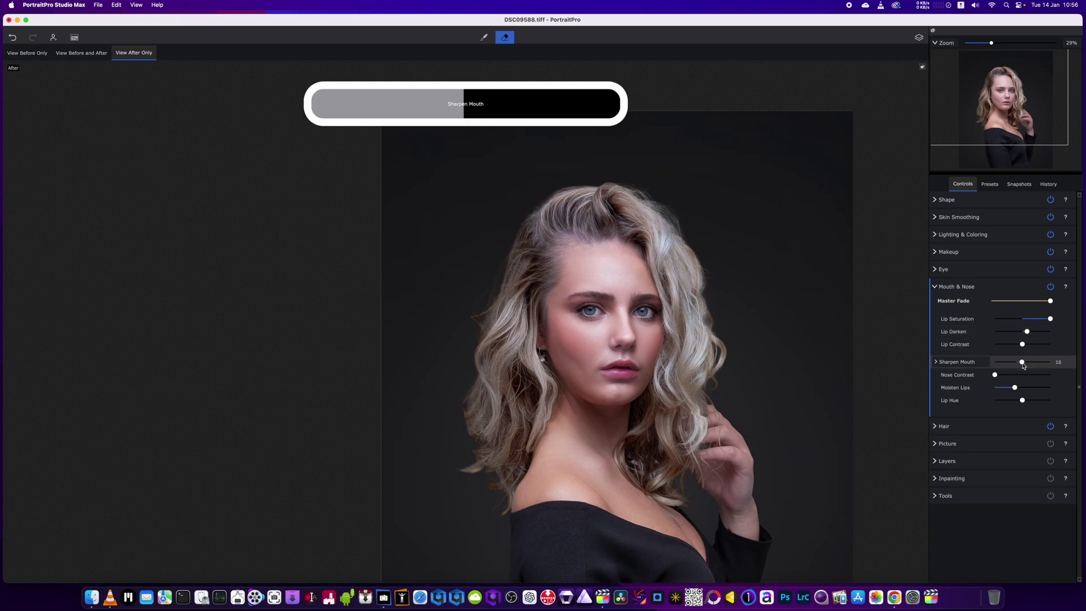
{"action": "scroll", "coordinate": [728, 362], "scroll_direction": "down", "scroll_amount": 3}
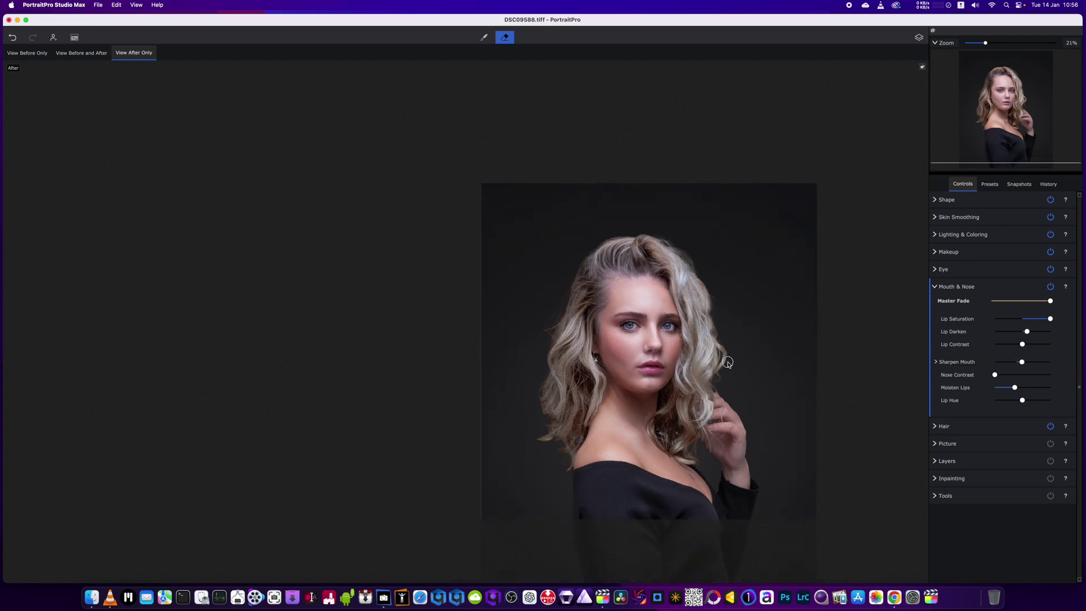
{"action": "scroll", "coordinate": [811, 389], "scroll_direction": "up", "scroll_amount": 3}
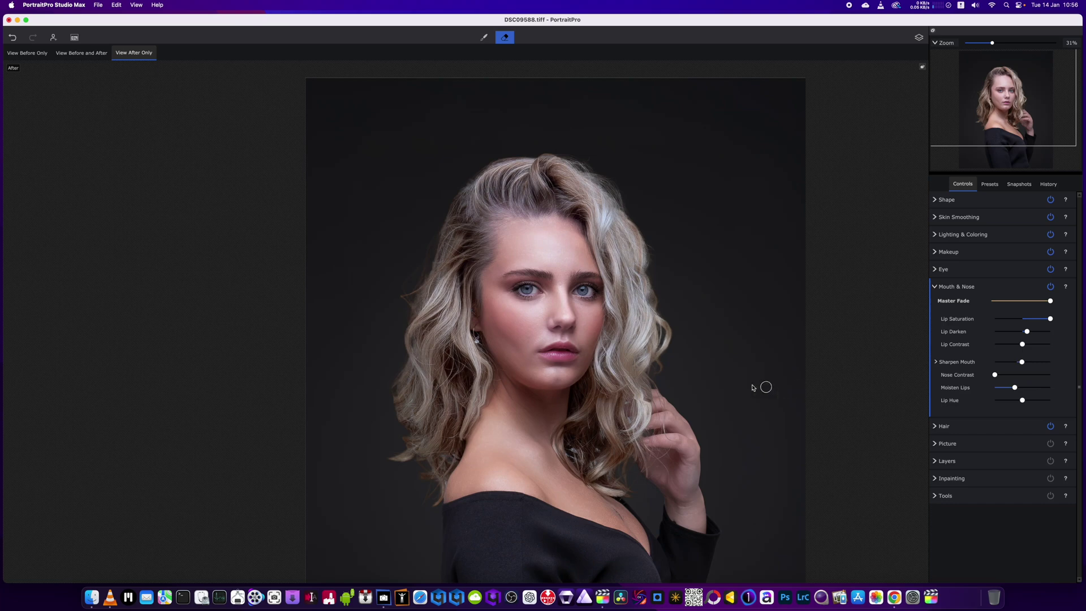
{"action": "scroll", "coordinate": [741, 381], "scroll_direction": "down", "scroll_amount": 2}
{"action": "scroll", "coordinate": [741, 381], "scroll_direction": "up", "scroll_amount": 1}
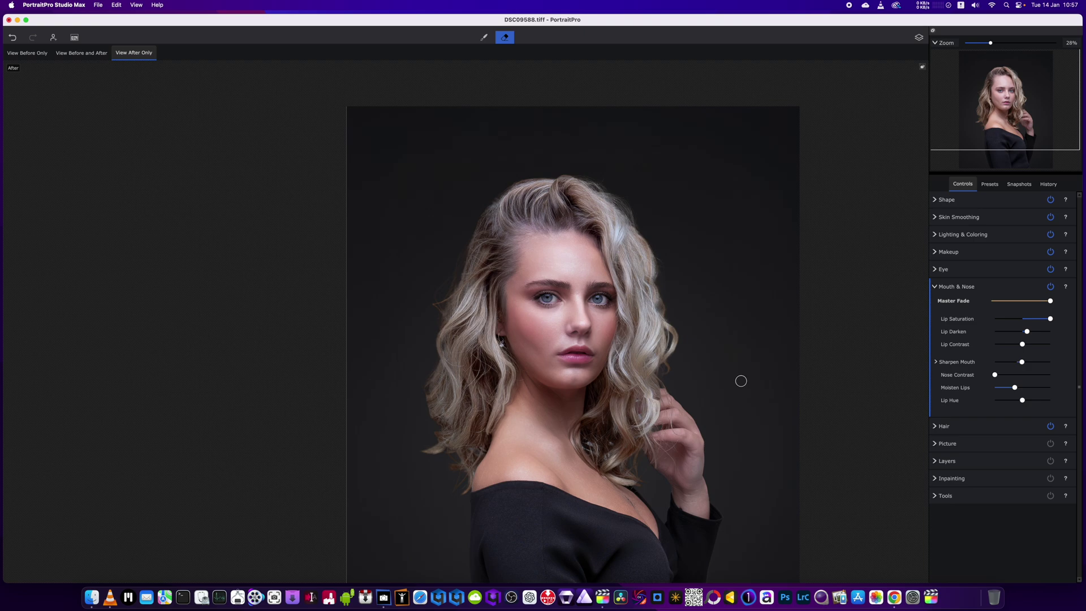
{"action": "scroll", "coordinate": [741, 381], "scroll_direction": "up", "scroll_amount": 2}
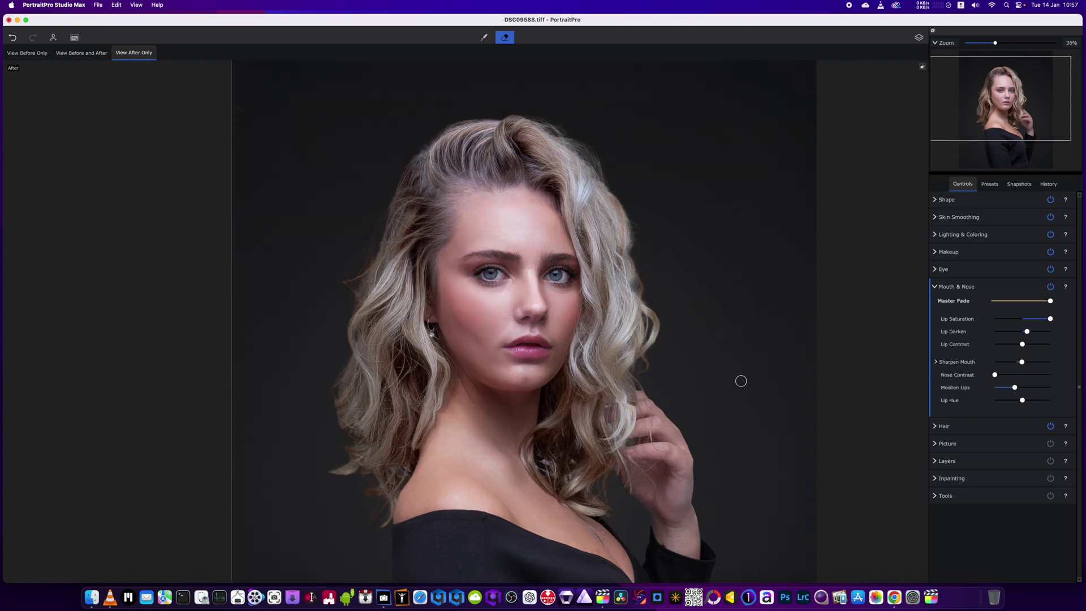
{"action": "scroll", "coordinate": [741, 380], "scroll_direction": "down", "scroll_amount": 1}
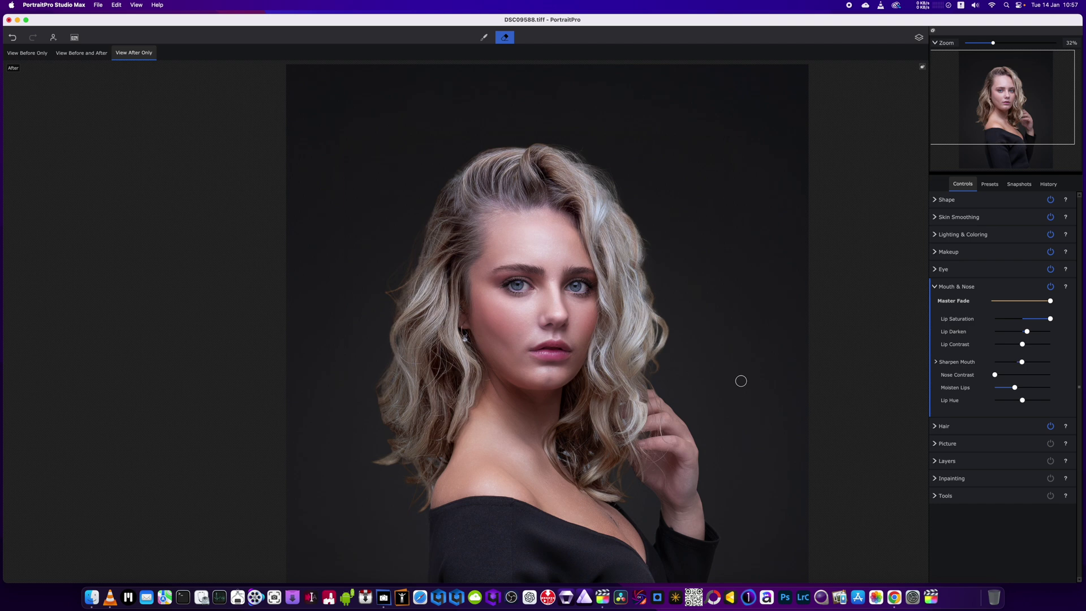